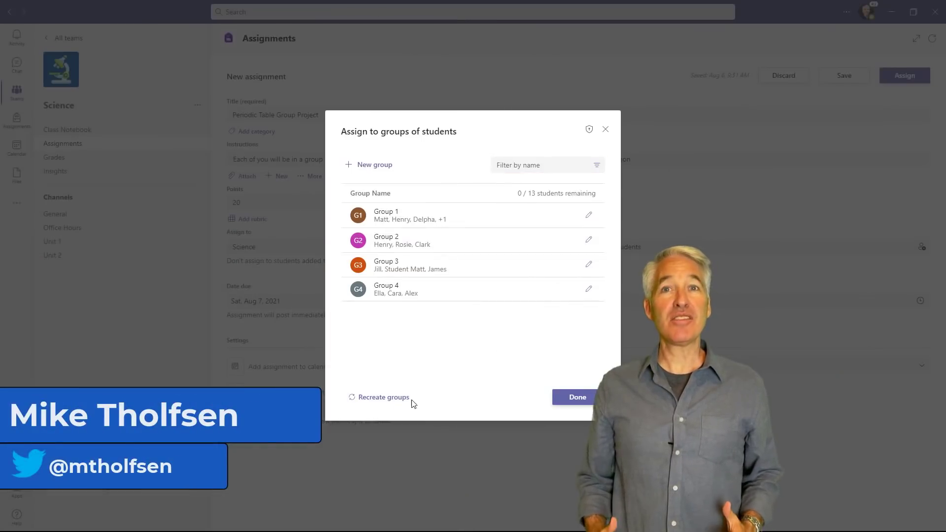
{"action": "left_click", "coordinate": [409, 397]}
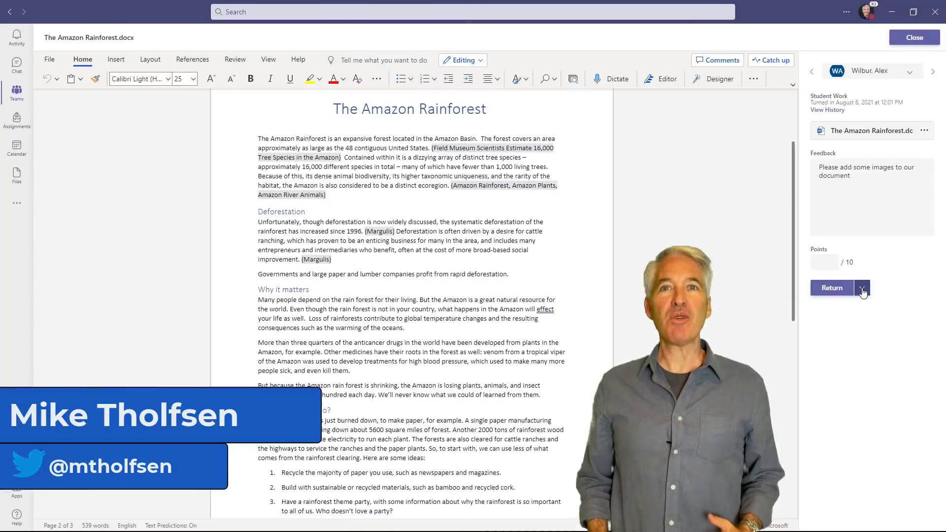
{"action": "left_click", "coordinate": [863, 290]}
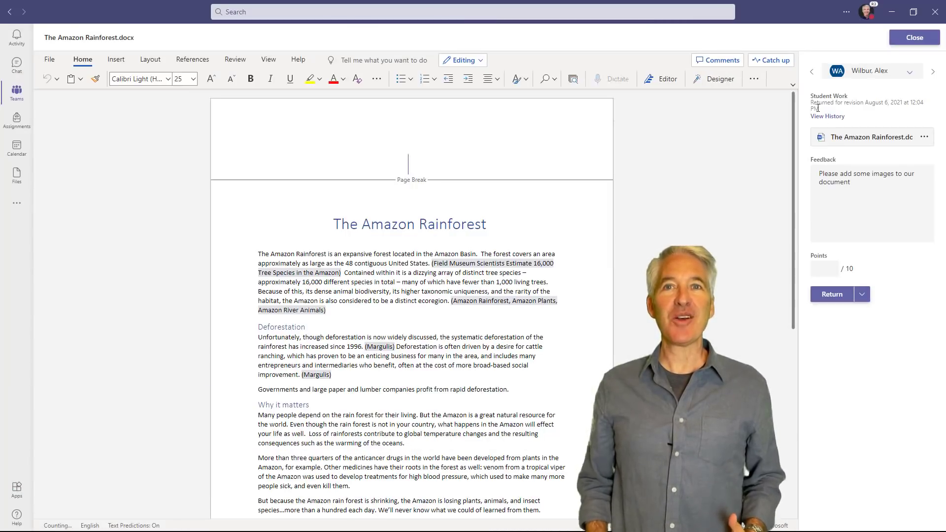
{"action": "left_click", "coordinate": [828, 110]}
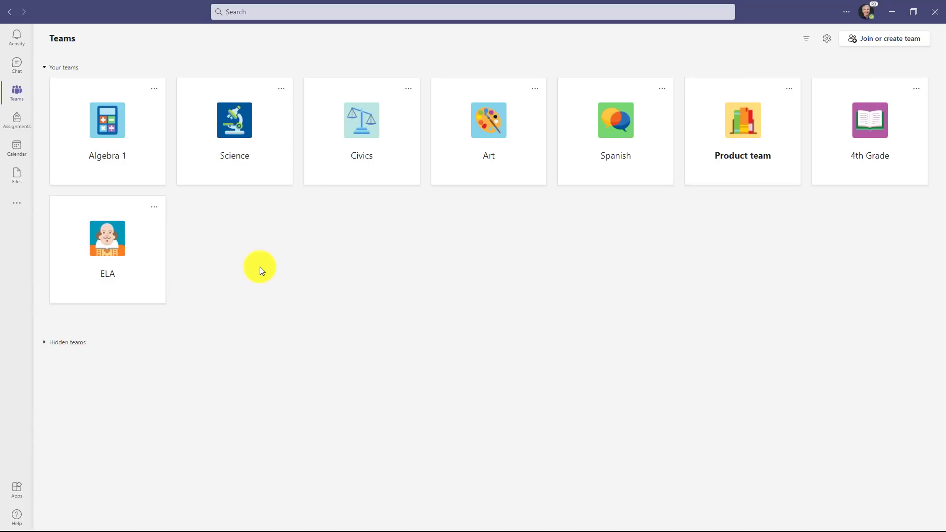
Open the Science team's assignments and start creating a new assignment.
{"action": "left_click", "coordinate": [264, 127]}
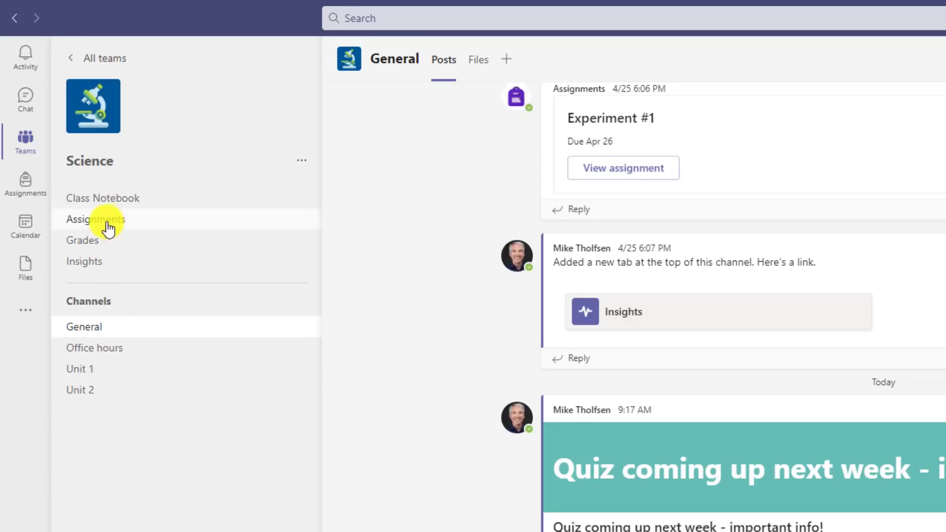
{"action": "left_click", "coordinate": [159, 224]}
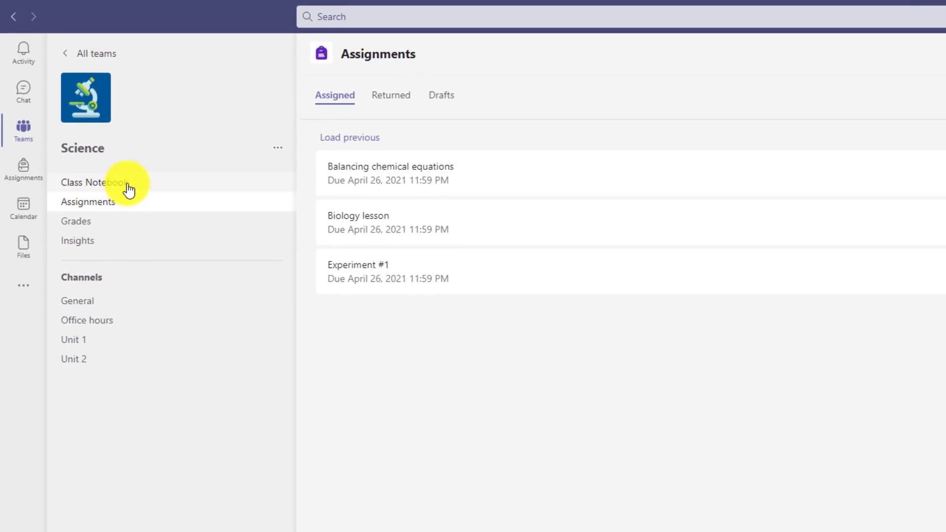
{"action": "left_click", "coordinate": [129, 189]}
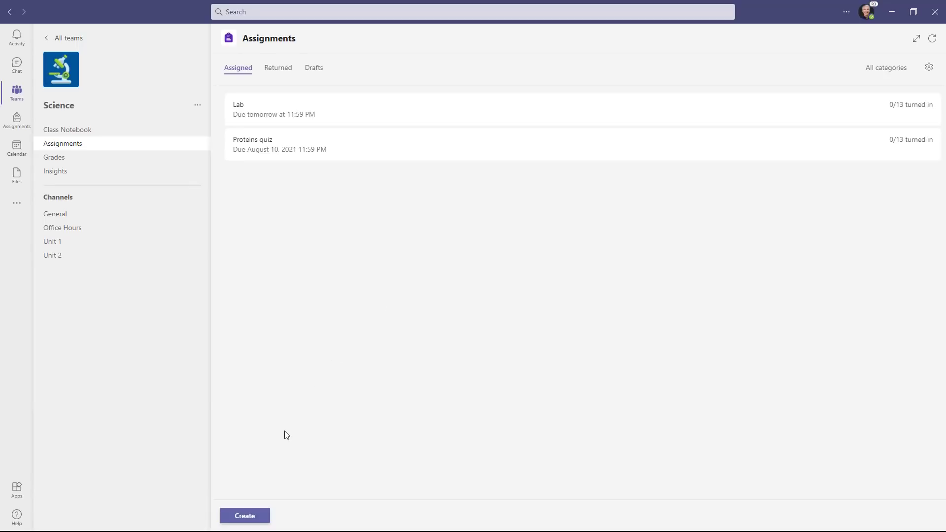
{"action": "left_click", "coordinate": [247, 515]}
{"action": "left_click", "coordinate": [287, 466]}
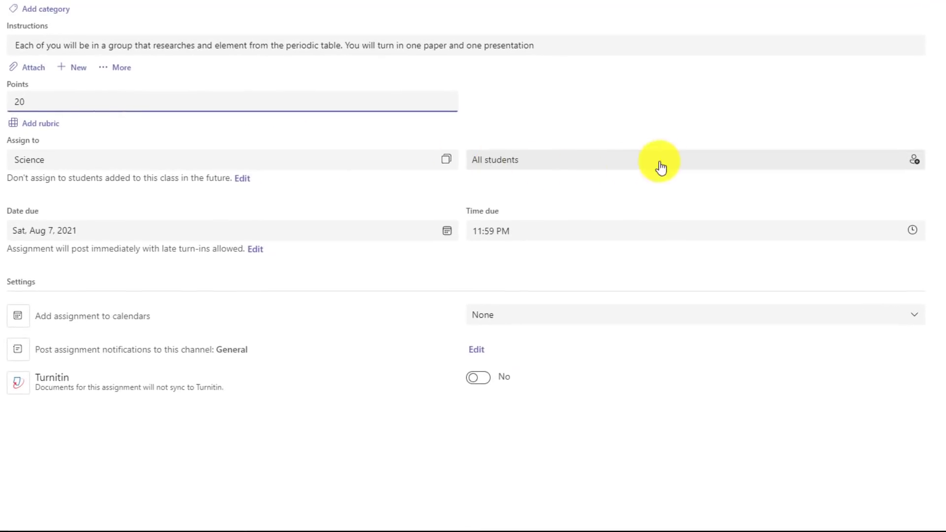
Set the Periodic Table Group Project to be assigned to groups of students instead of all students.
{"action": "left_click", "coordinate": [550, 170]}
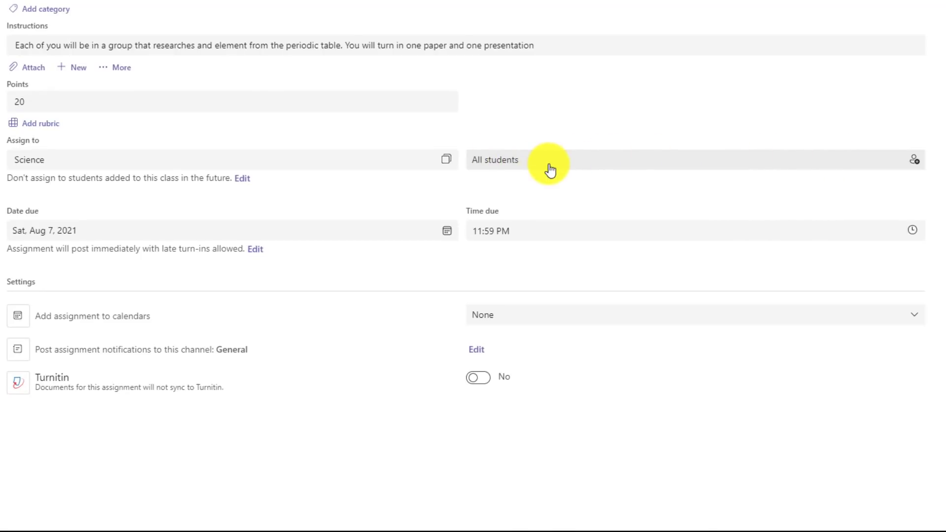
{"action": "left_click", "coordinate": [551, 170]}
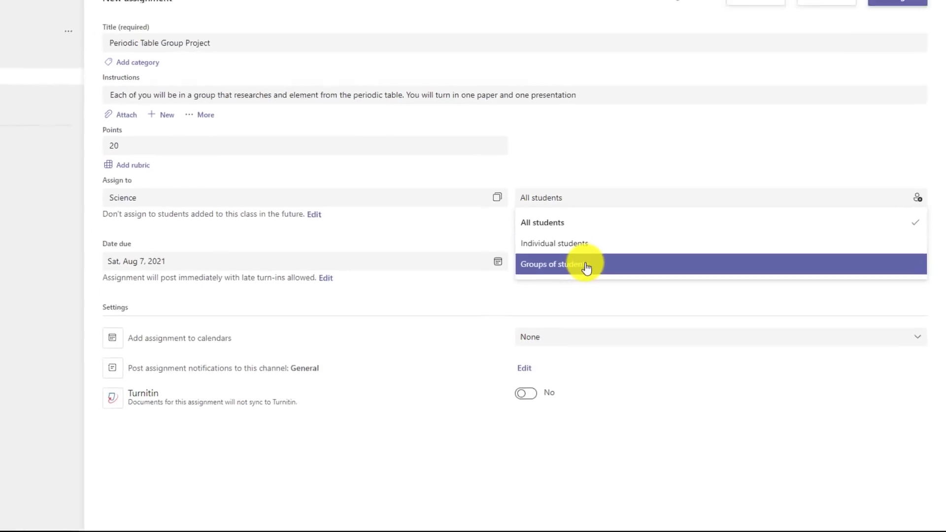
{"action": "left_click", "coordinate": [545, 238]}
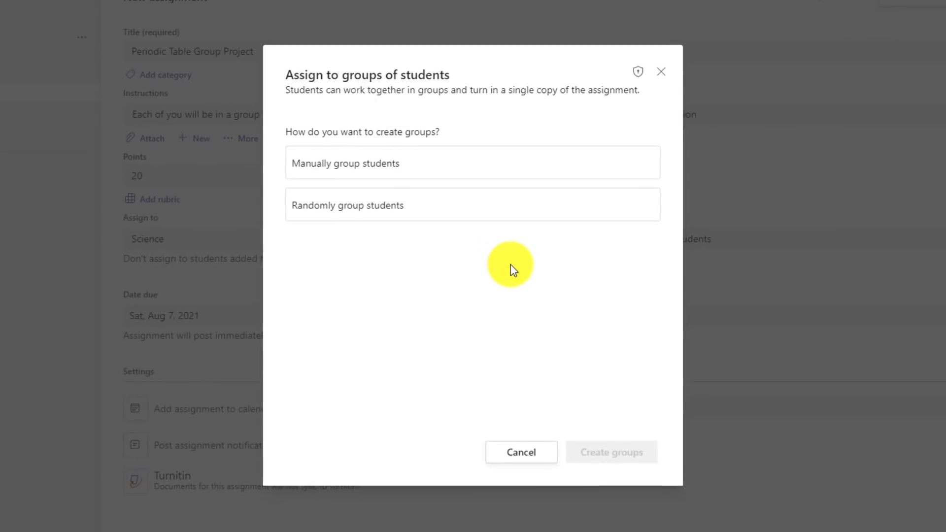
Choose manual grouping and create Group 1 with the first, second and fifth students listed.
{"action": "left_click", "coordinate": [470, 162]}
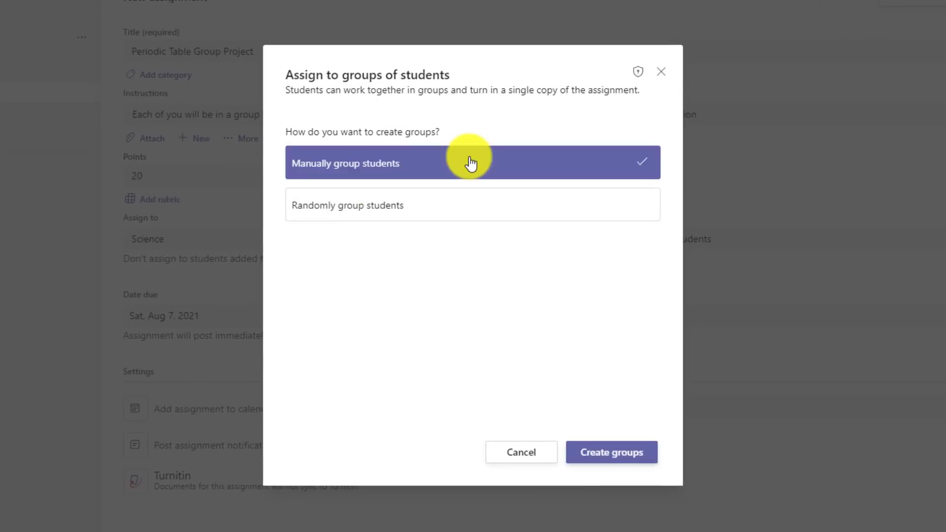
{"action": "left_click", "coordinate": [623, 453]}
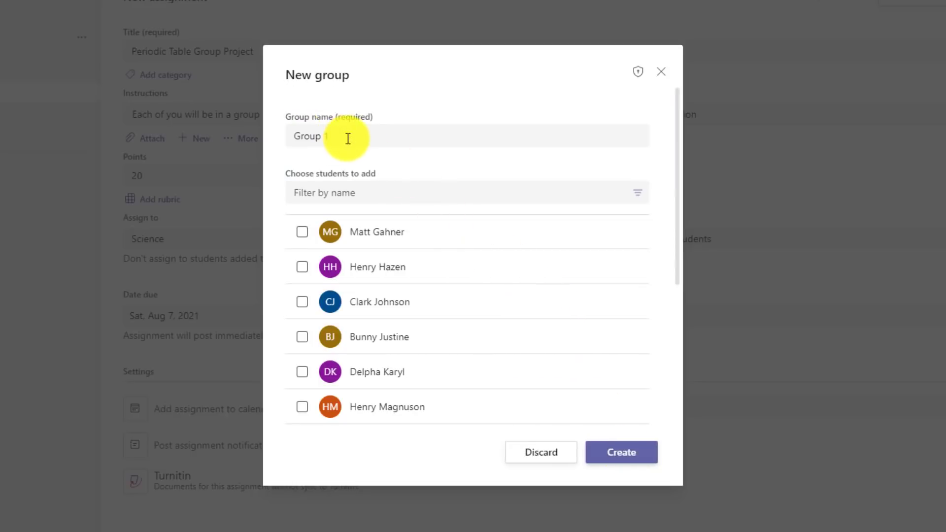
{"action": "left_click", "coordinate": [303, 235]}
{"action": "left_click", "coordinate": [304, 270]}
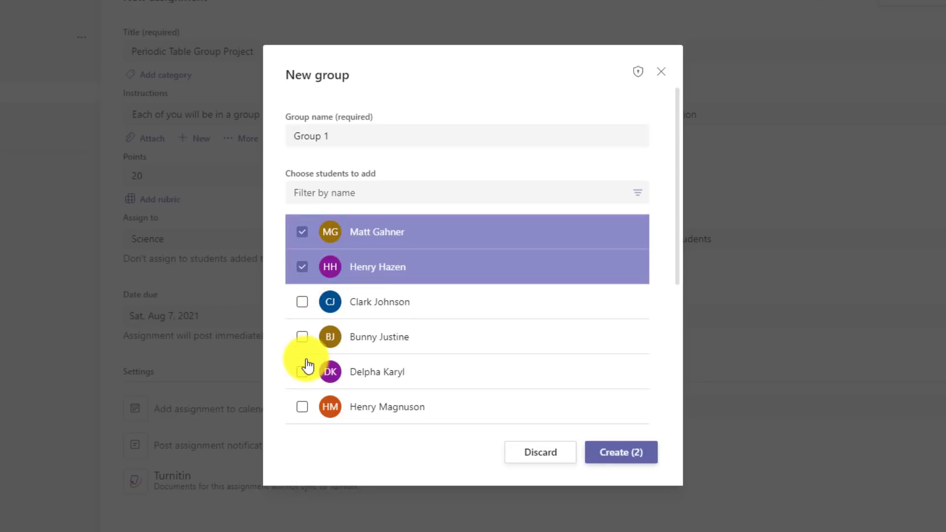
{"action": "left_click", "coordinate": [303, 372]}
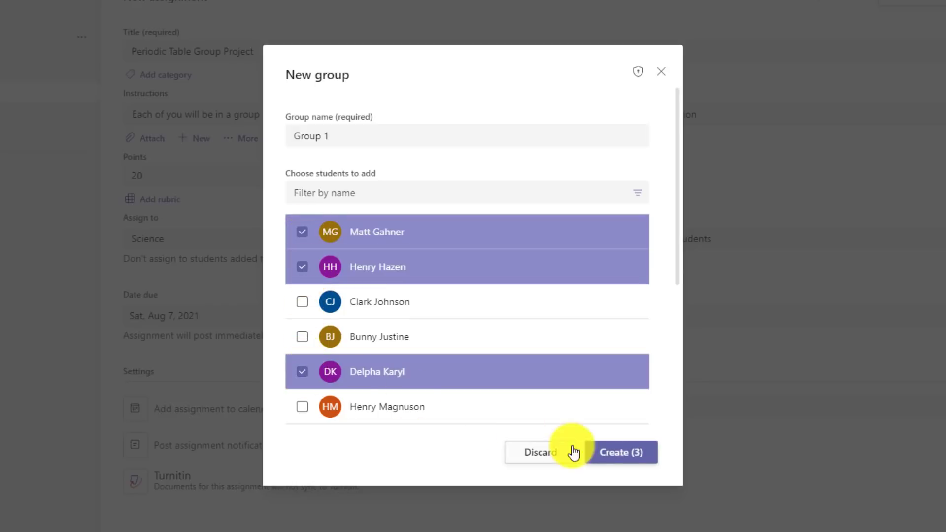
{"action": "left_click", "coordinate": [629, 461]}
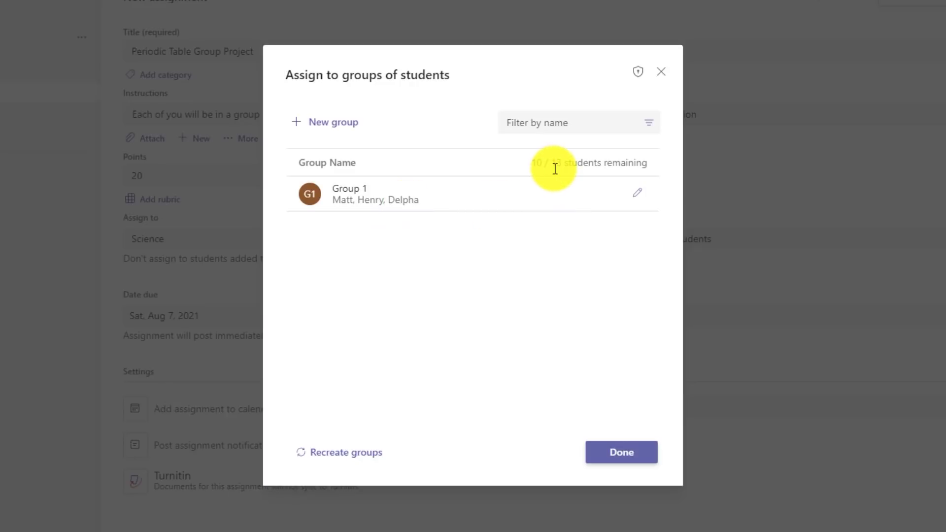
Edit Group 1 to add the second student in the list of available students, and update the group.
{"action": "left_click", "coordinate": [640, 195]}
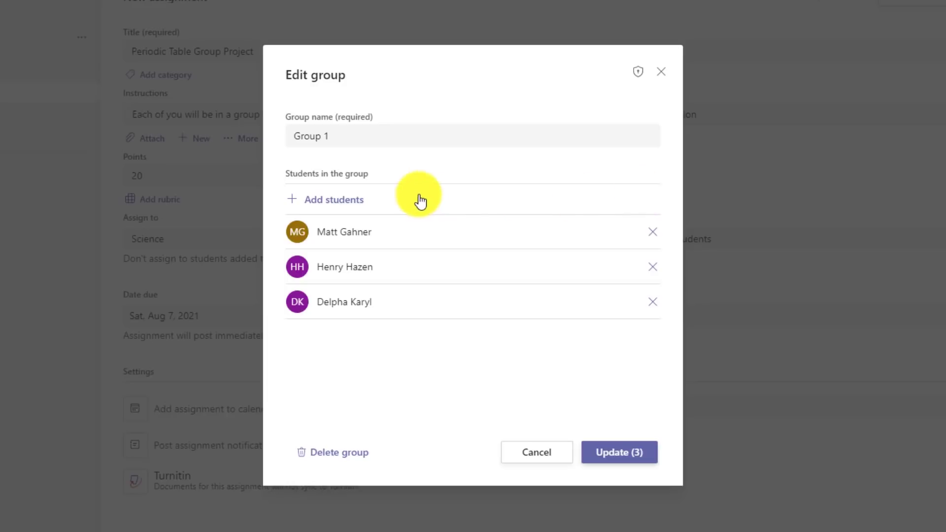
{"action": "left_click", "coordinate": [347, 201]}
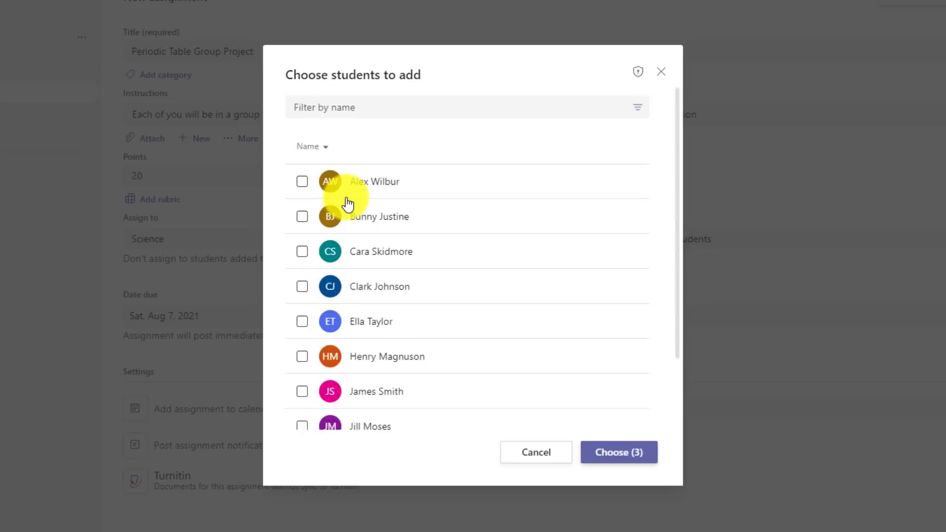
{"action": "left_click", "coordinate": [302, 217]}
{"action": "left_click", "coordinate": [618, 451]}
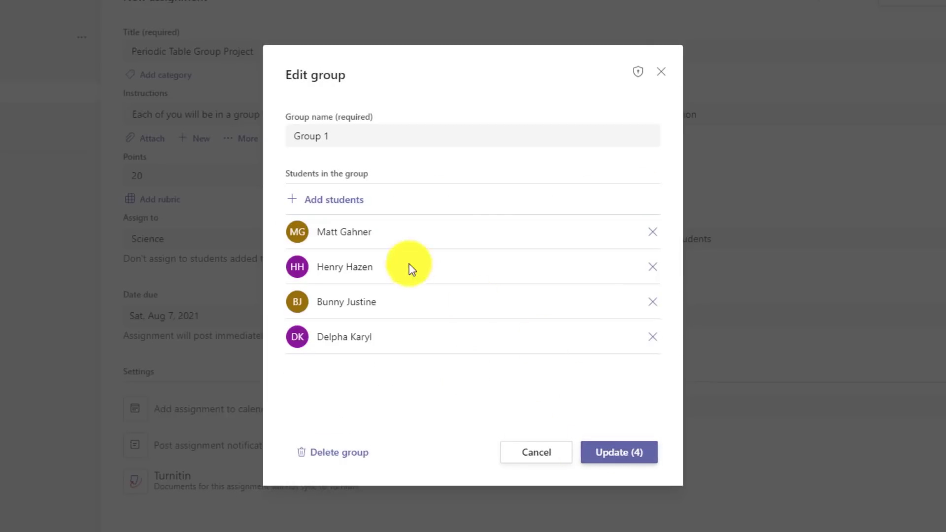
{"action": "left_click", "coordinate": [611, 458]}
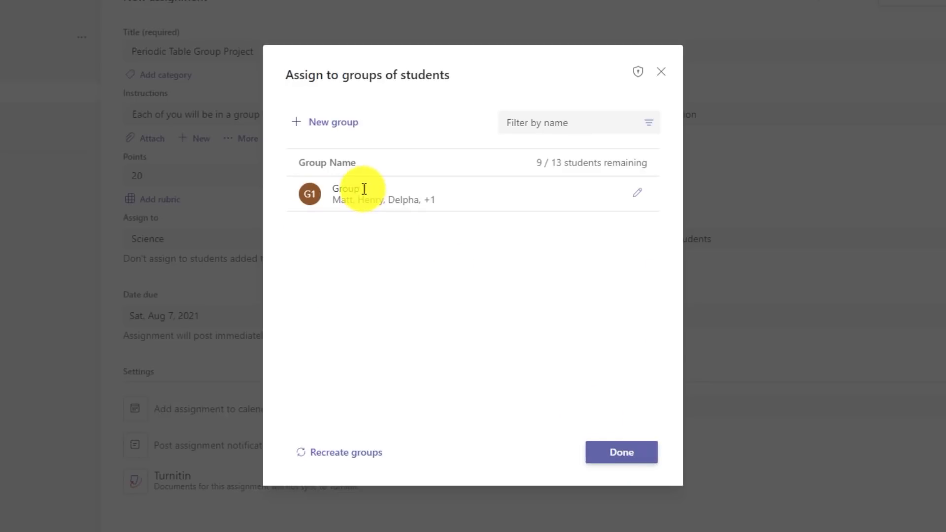
Create Group 2 with the first, second and fourth students listed.
{"action": "left_click", "coordinate": [331, 124]}
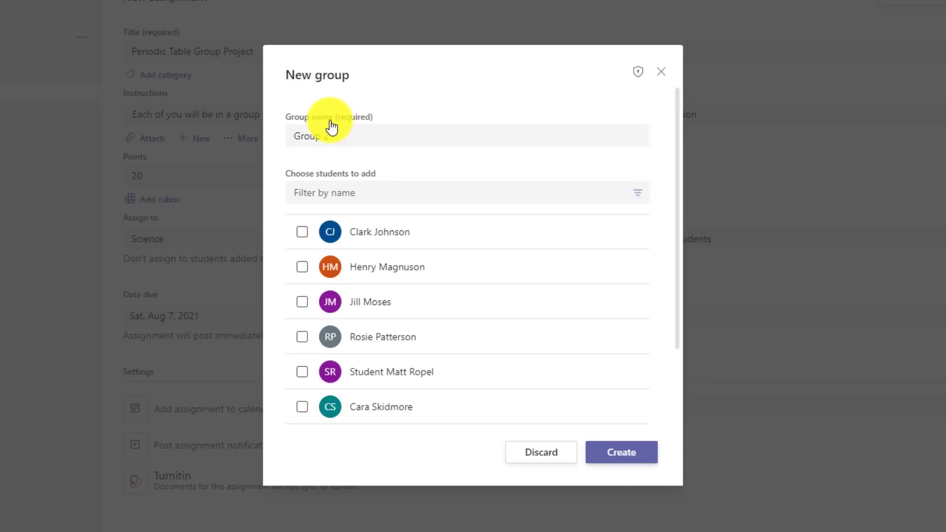
{"action": "left_click", "coordinate": [302, 268]}
{"action": "left_click", "coordinate": [302, 337]}
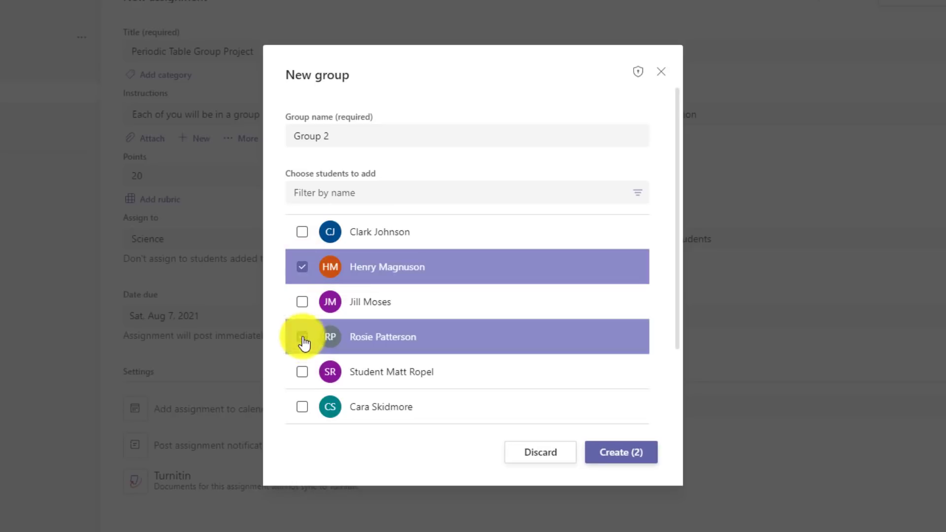
{"action": "left_click", "coordinate": [304, 236]}
{"action": "left_click", "coordinate": [640, 456]}
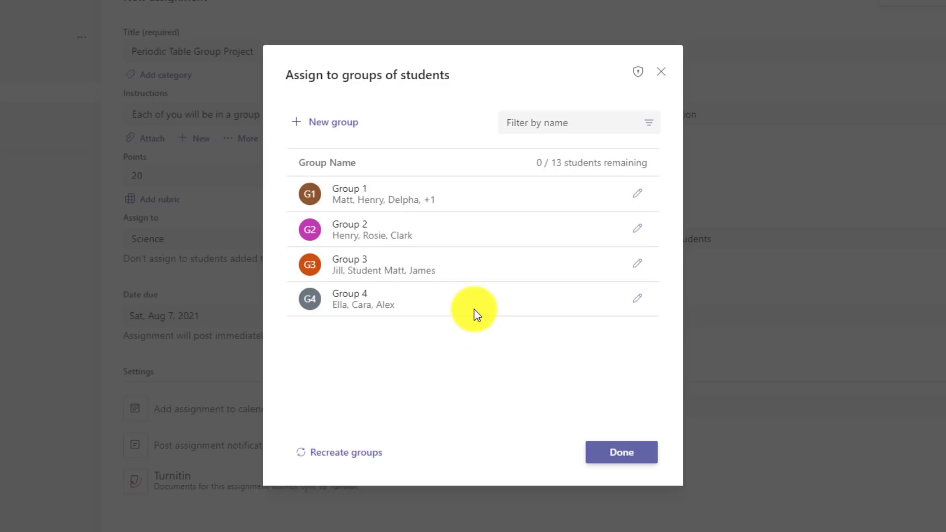
{"action": "left_click", "coordinate": [524, 125]}
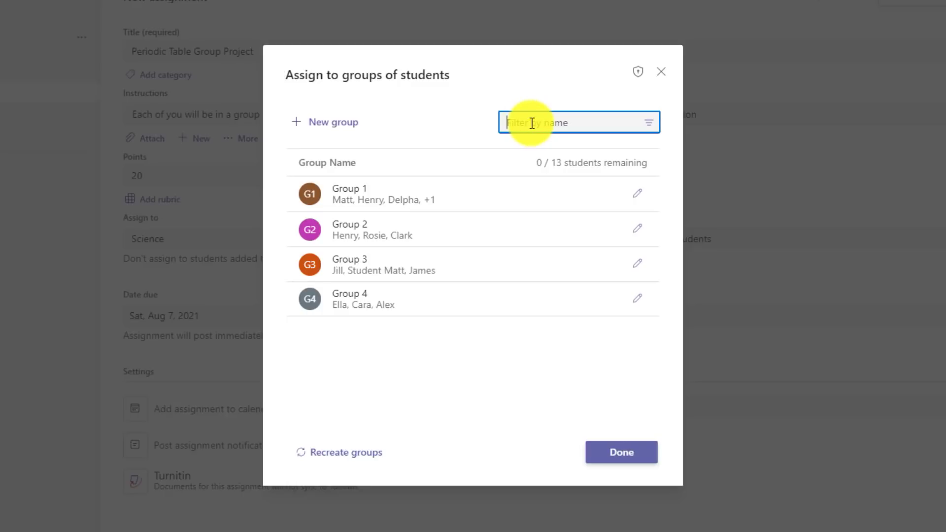
{"action": "left_click", "coordinate": [509, 386]}
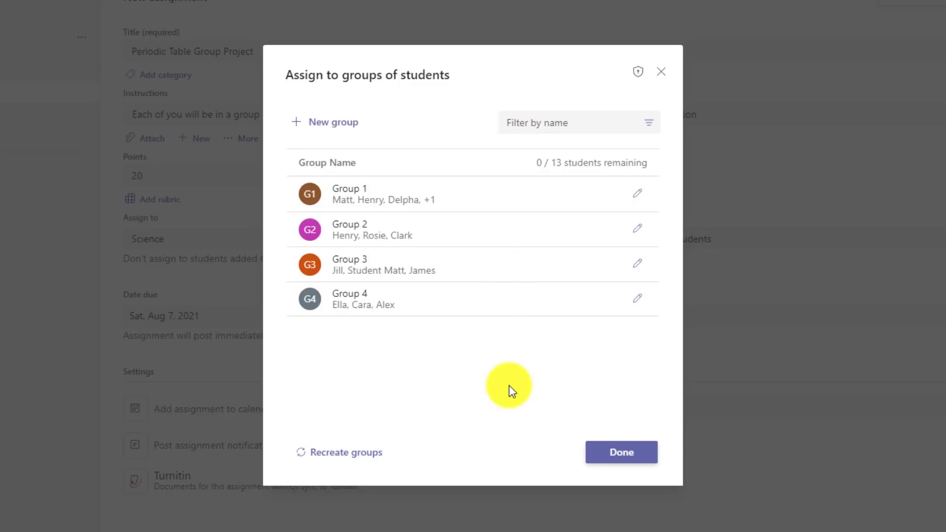
Discard the manual groups and recreate them by randomly grouping the students into 4 groups.
{"action": "left_click", "coordinate": [344, 453]}
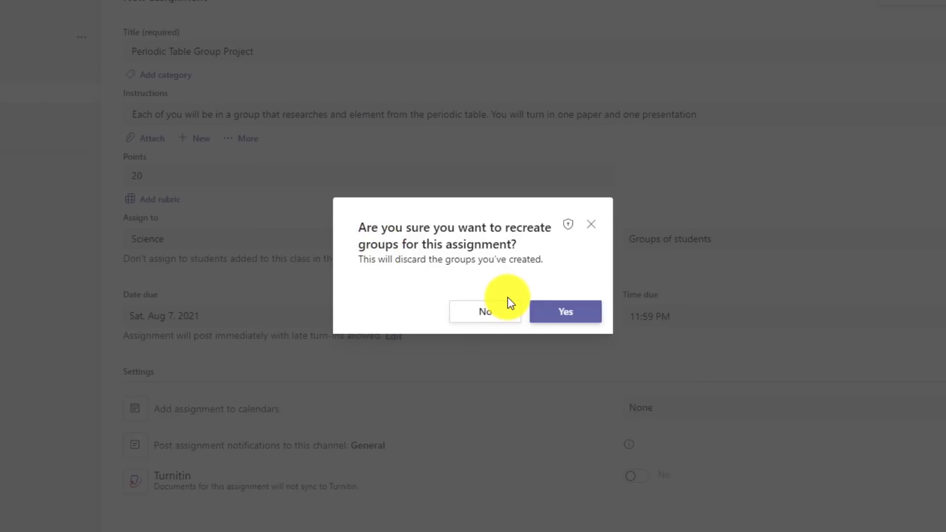
{"action": "left_click", "coordinate": [560, 313]}
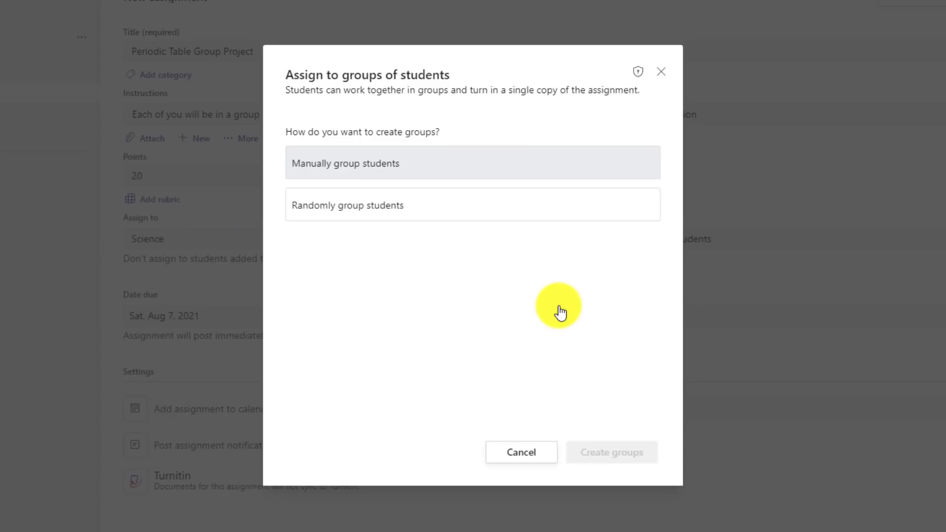
{"action": "left_click", "coordinate": [445, 214]}
{"action": "left_click", "coordinate": [361, 276]}
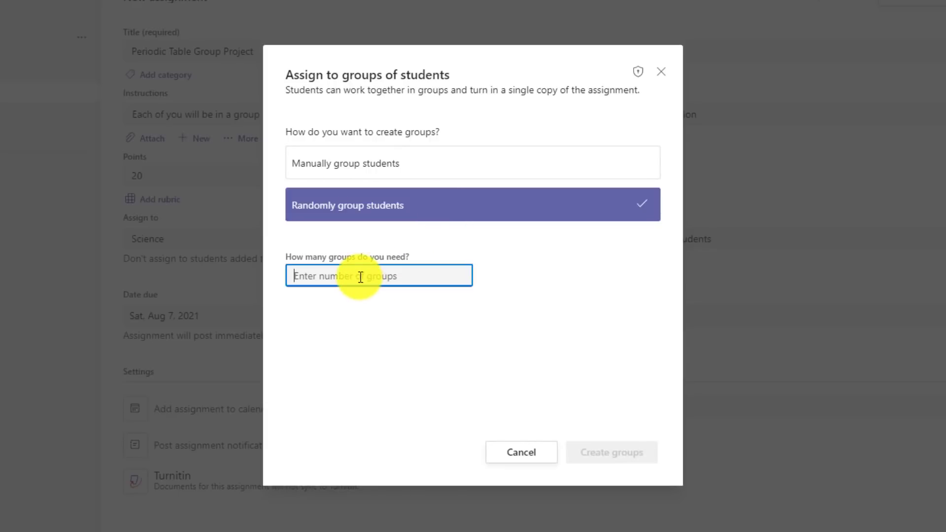
{"action": "type", "text": "4"}
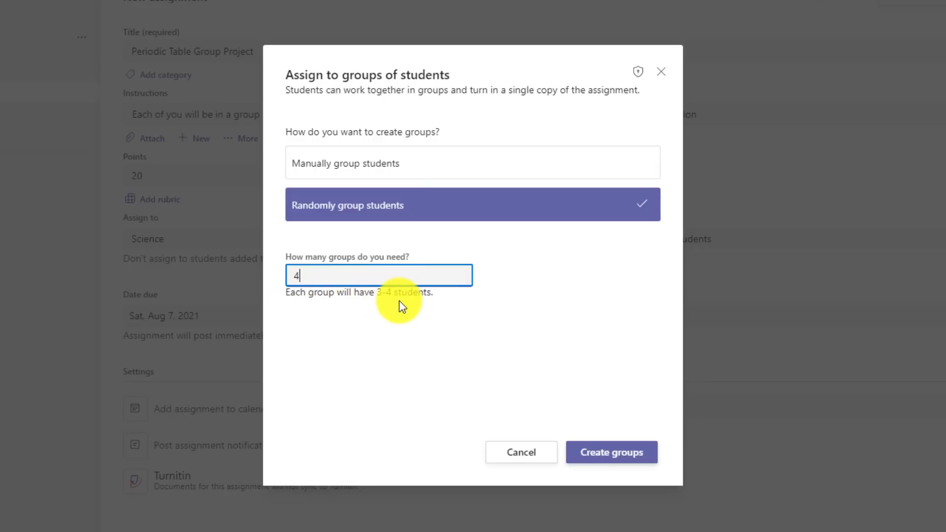
{"action": "left_click", "coordinate": [615, 455]}
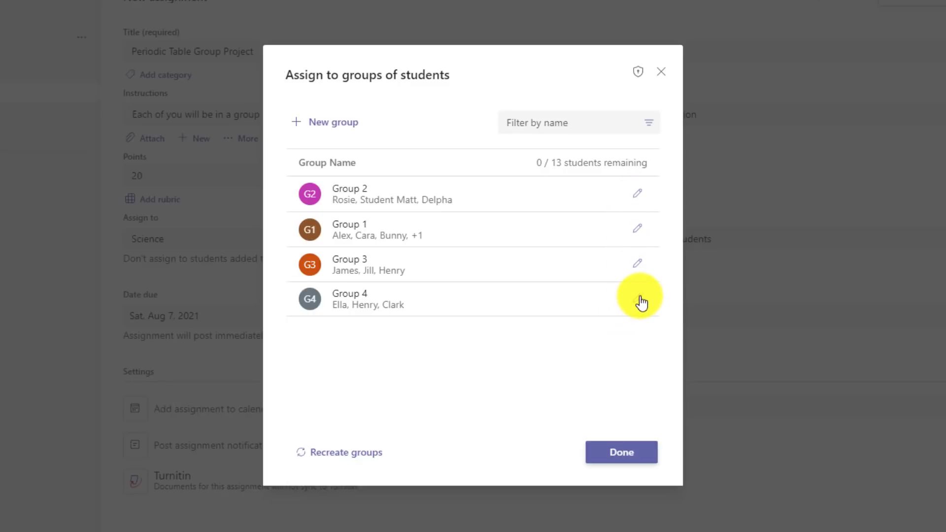
Accept the four random groups and assign the Periodic Table Group Project.
{"action": "left_click", "coordinate": [621, 452]}
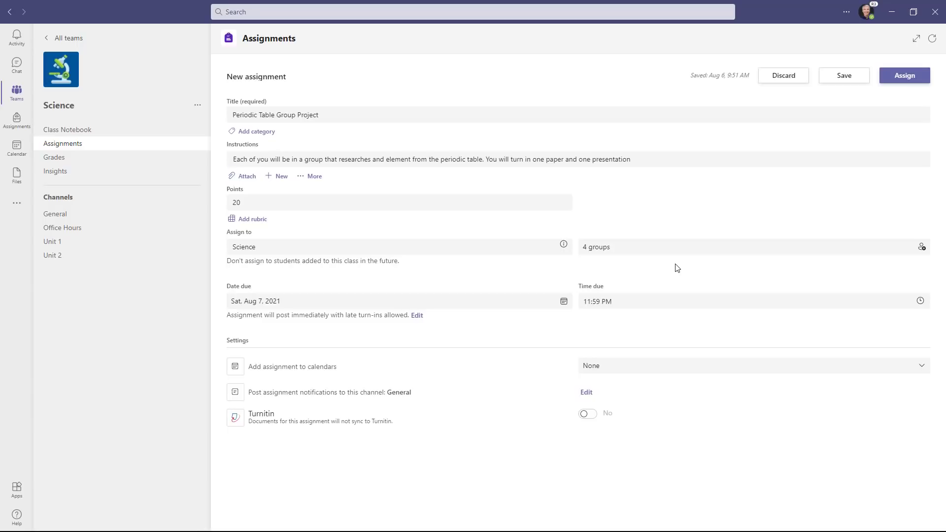
{"action": "left_click", "coordinate": [847, 186]}
{"action": "left_click", "coordinate": [906, 79]}
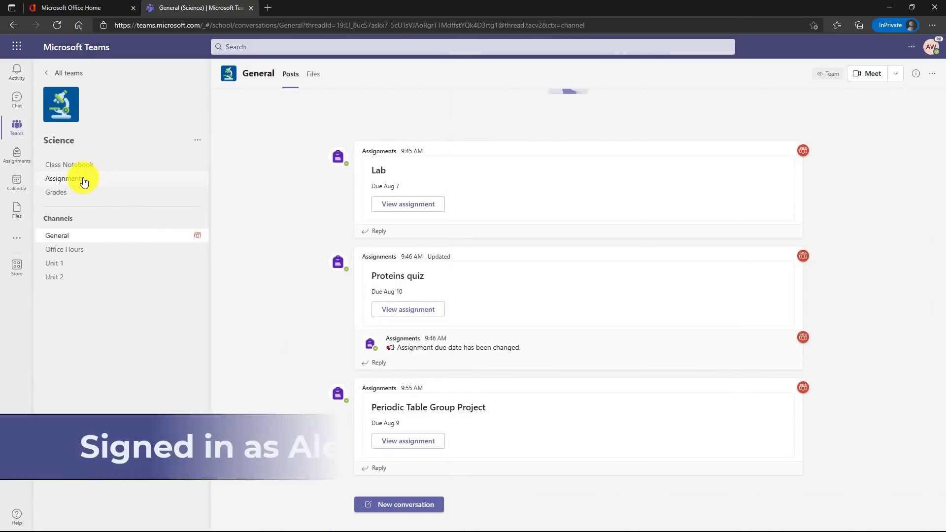
In the student's browser session, open the Periodic Table Group Project from the Science assignments and view the members of the student's group.
{"action": "left_click", "coordinate": [84, 181]}
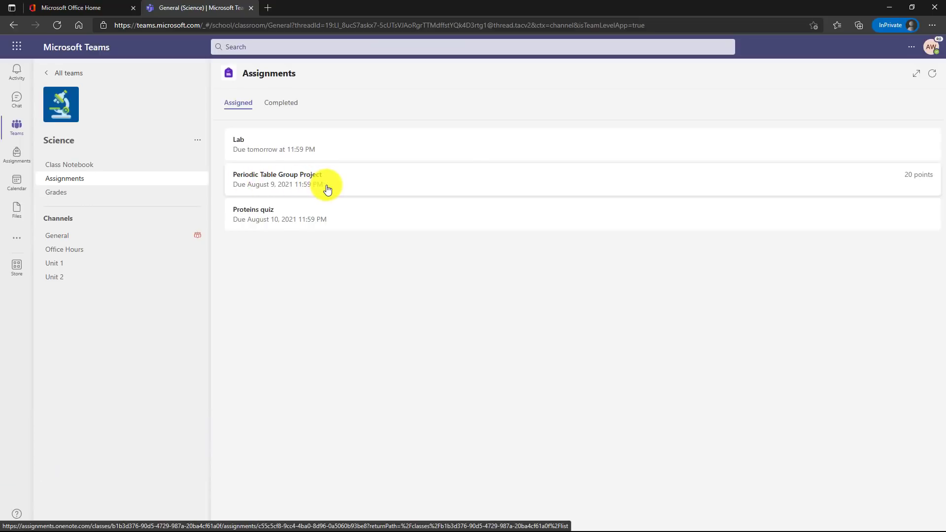
{"action": "left_click", "coordinate": [328, 189]}
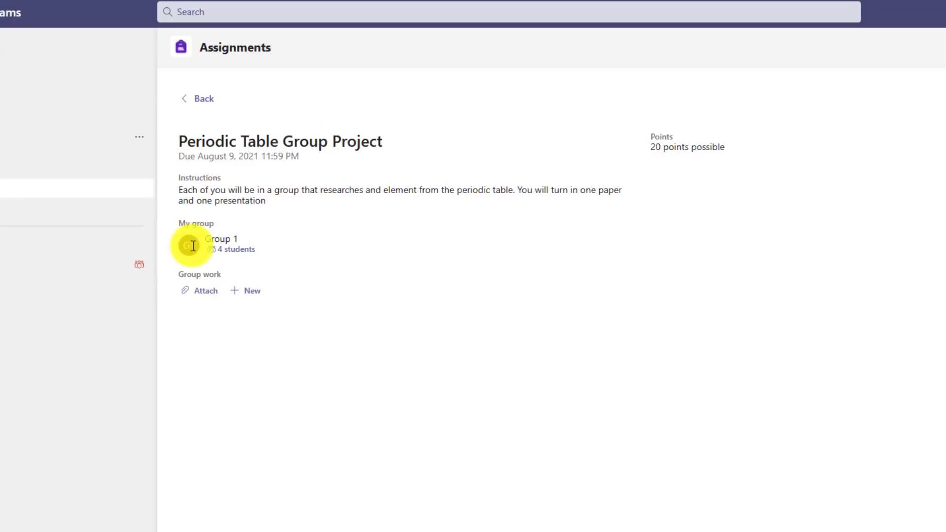
{"action": "left_click", "coordinate": [243, 254]}
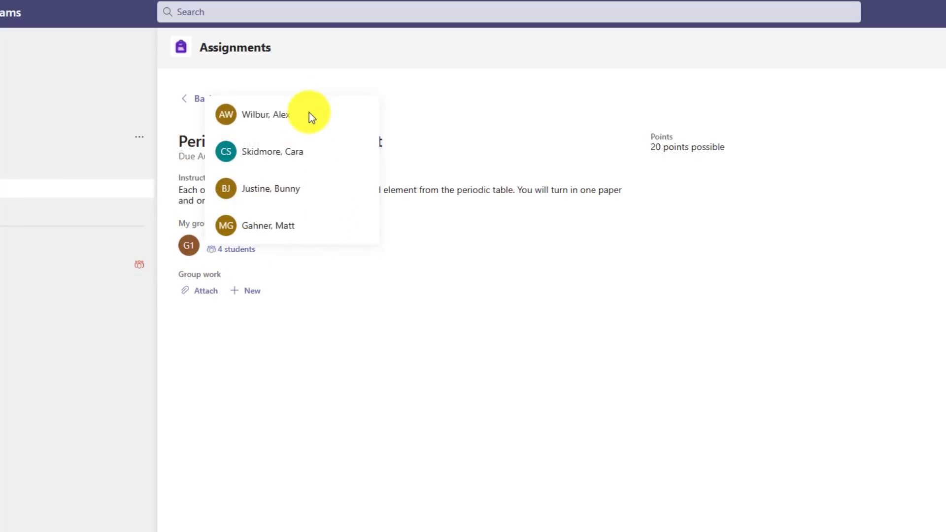
{"action": "left_click", "coordinate": [333, 318]}
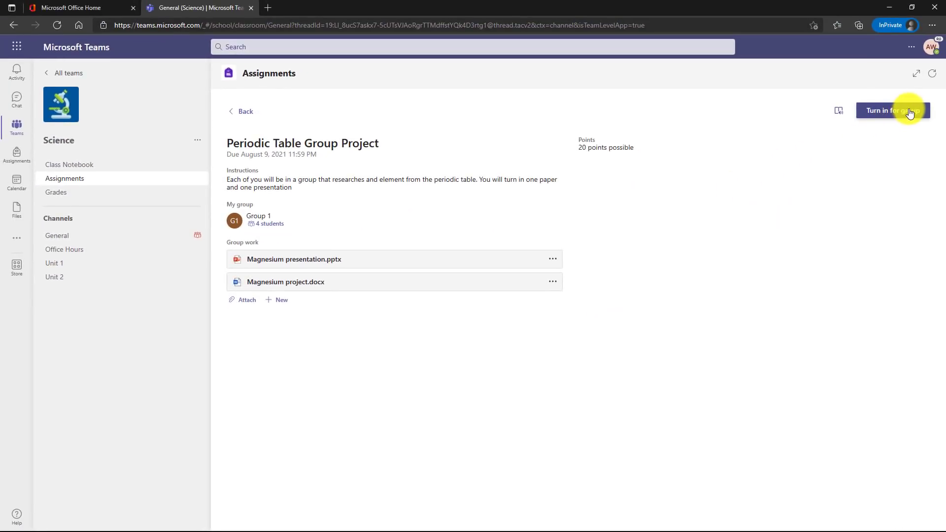
Turn in the Periodic Table Group Project for the whole group and check the members of the student's group.
{"action": "left_click", "coordinate": [912, 113]}
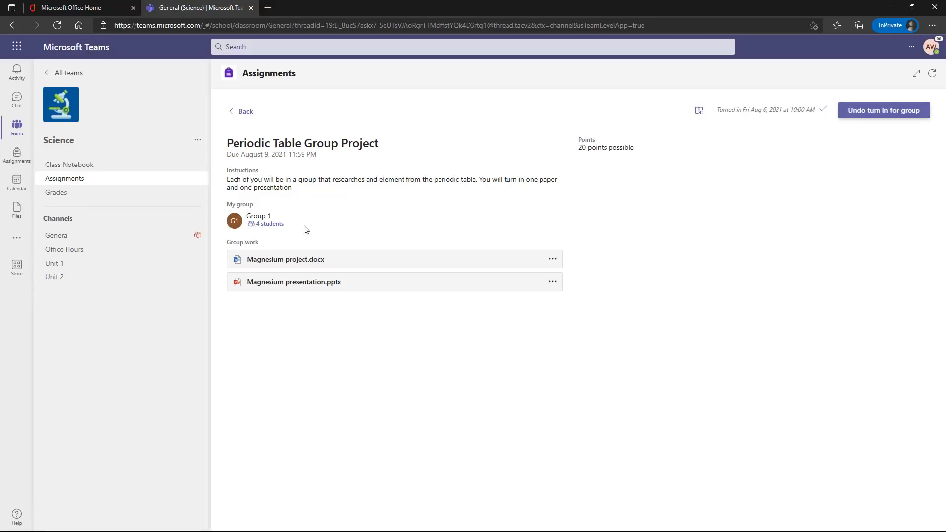
{"action": "left_click", "coordinate": [278, 225]}
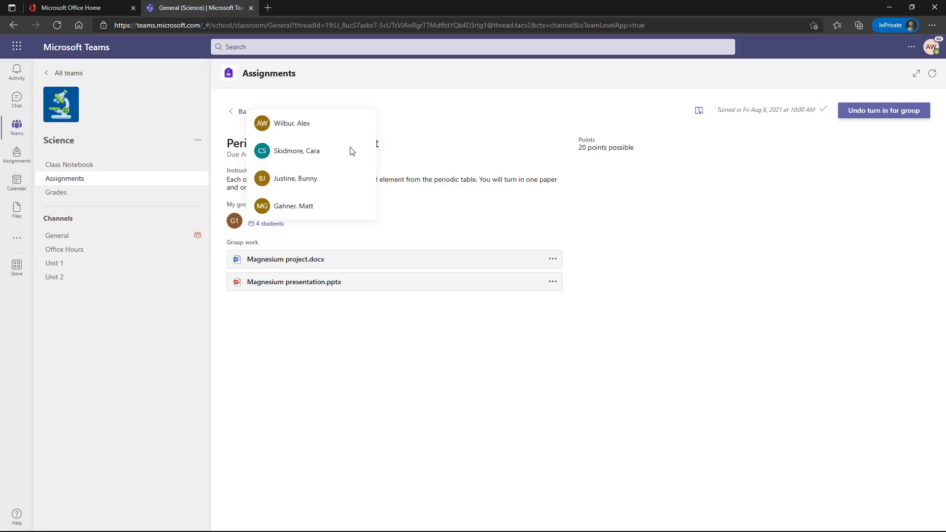
{"action": "left_click", "coordinate": [483, 156]}
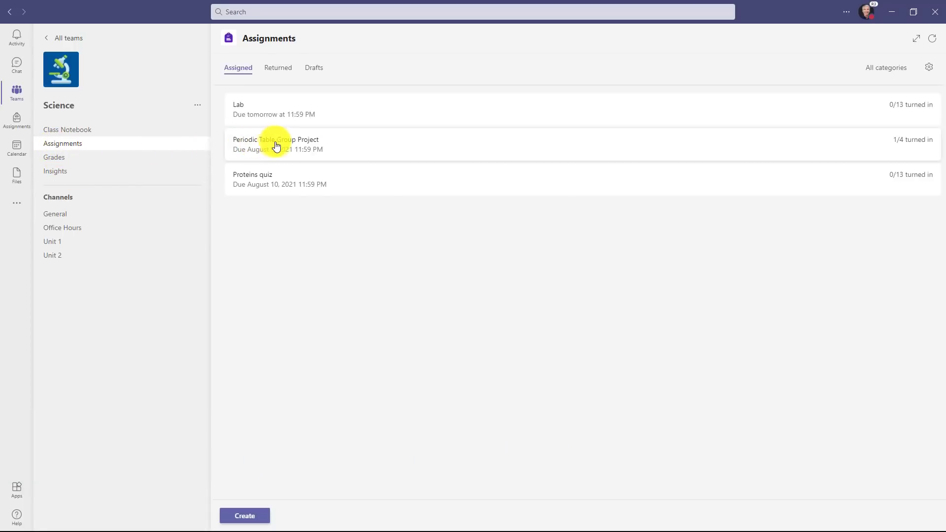
In the teacher's Teams, open the Periodic Table Group Project and open Group 1's turned-in work for grading.
{"action": "left_click", "coordinate": [409, 146]}
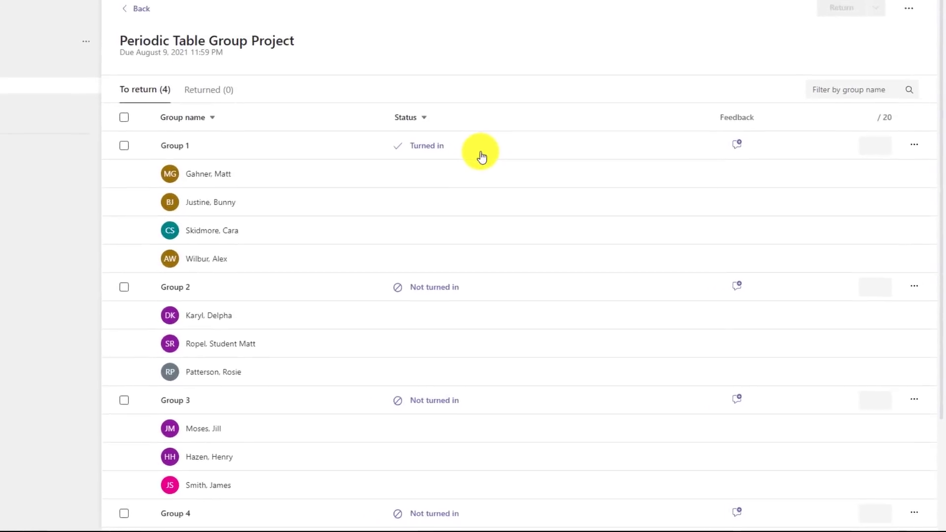
{"action": "scroll", "coordinate": [189, 197], "scroll_direction": "down", "scroll_amount": 3}
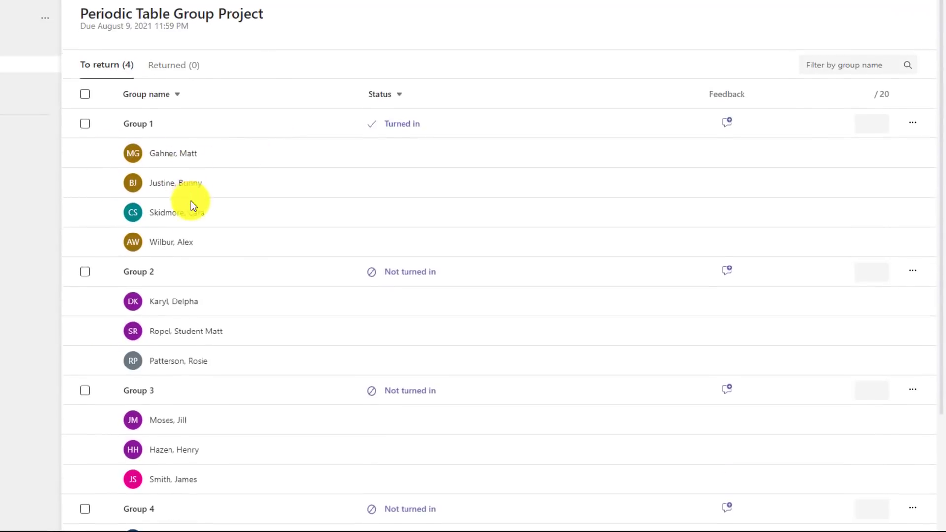
{"action": "scroll", "coordinate": [182, 335], "scroll_direction": "up", "scroll_amount": 3}
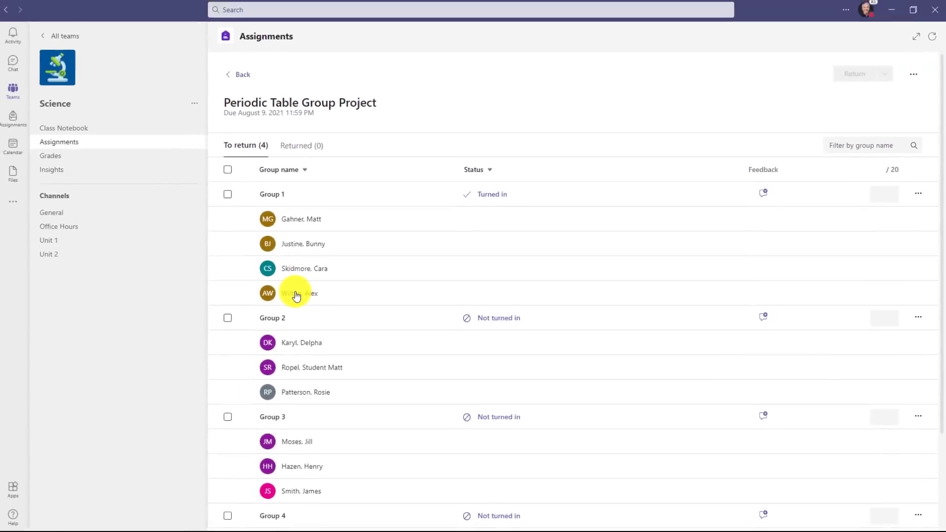
{"action": "left_click", "coordinate": [296, 295]}
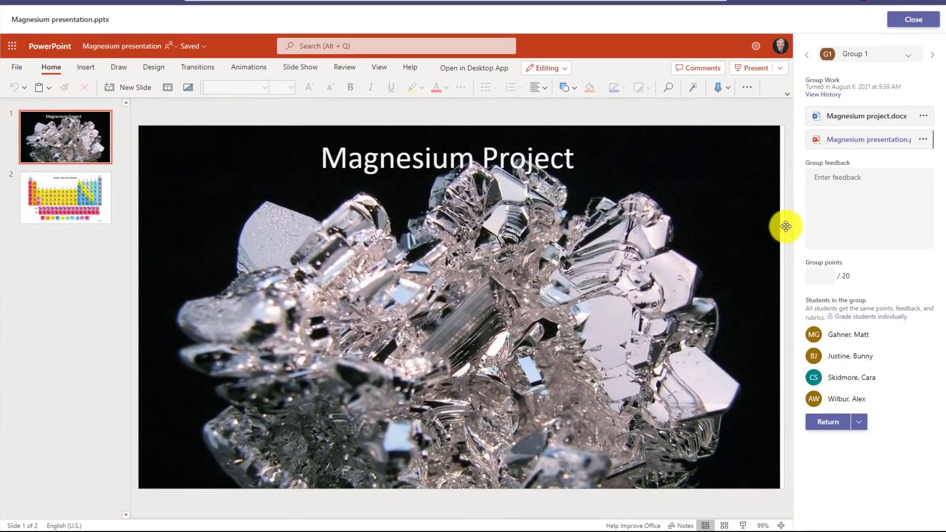
Enter the group feedback "Great job!" and give Group 1 17 points.
{"action": "left_click", "coordinate": [849, 177]}
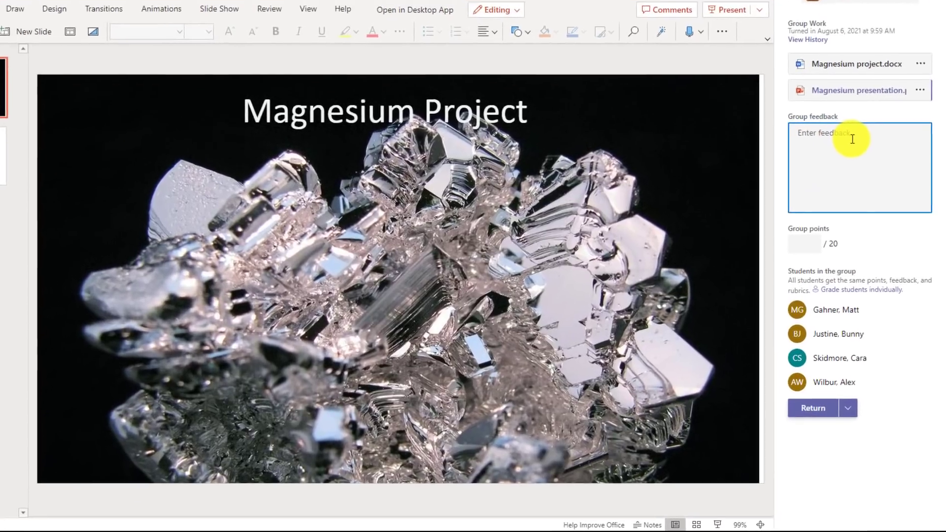
{"action": "type", "text": "Great job!"}
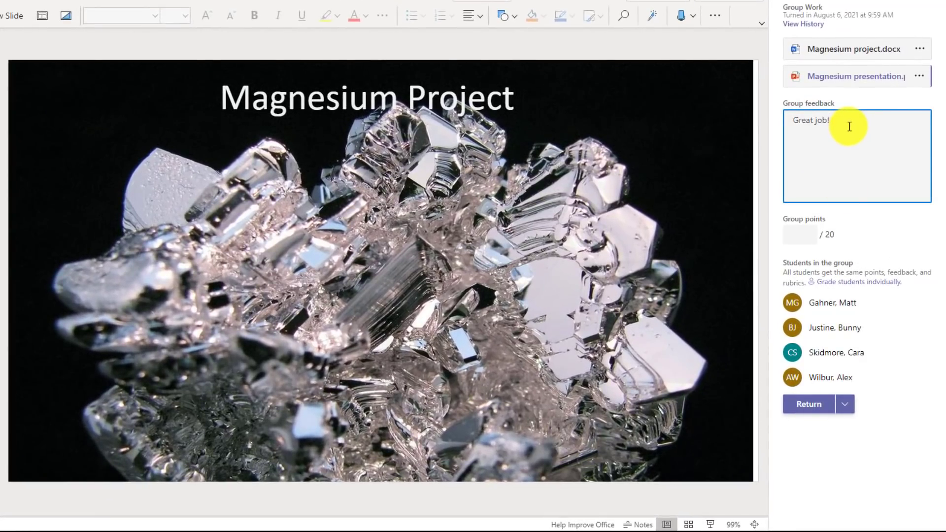
{"action": "key", "text": "Tab"}
{"action": "type", "text": "17"}
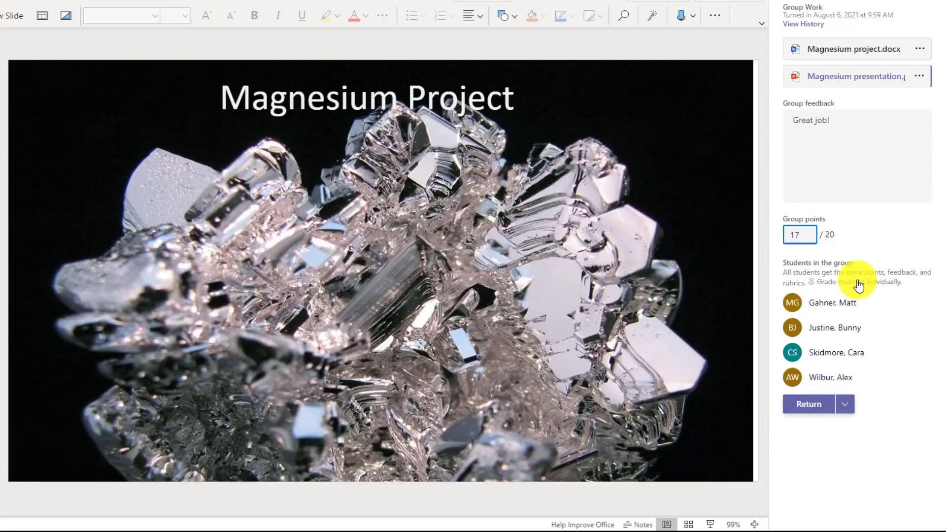
Grade the Group 1 students individually, setting the second student's points to 19 and editing the fourth student's points.
{"action": "left_click", "coordinate": [897, 285]}
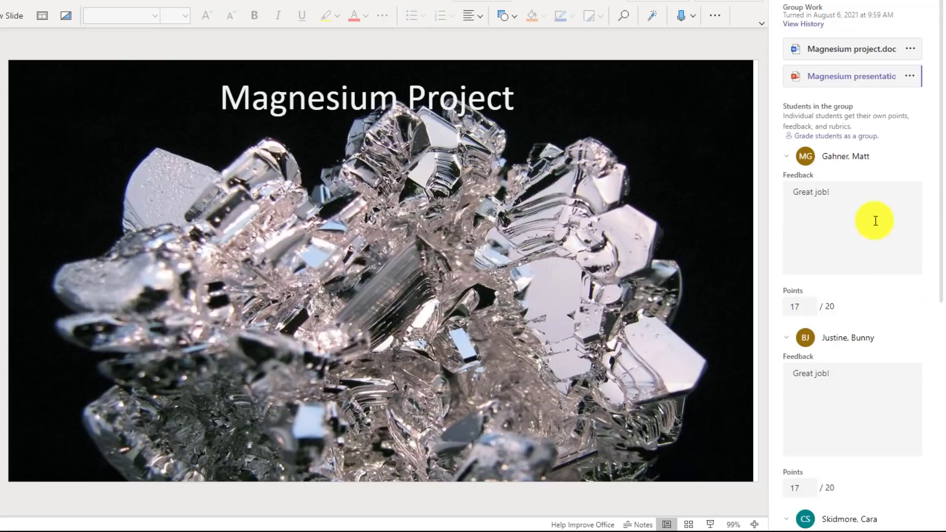
{"action": "scroll", "coordinate": [846, 245], "scroll_direction": "down", "scroll_amount": 2}
{"action": "scroll", "coordinate": [845, 245], "scroll_direction": "down", "scroll_amount": 6}
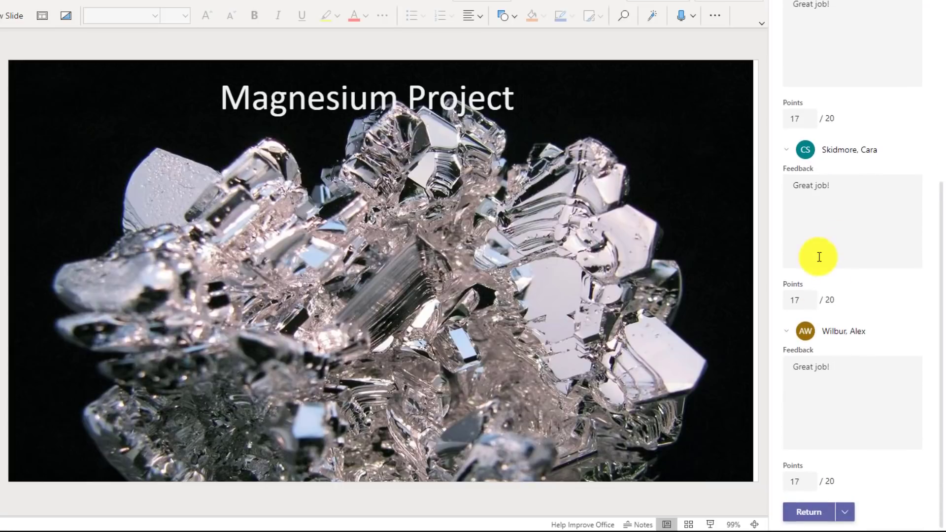
{"action": "scroll", "coordinate": [828, 249], "scroll_direction": "up", "scroll_amount": 2}
{"action": "left_click", "coordinate": [802, 223]}
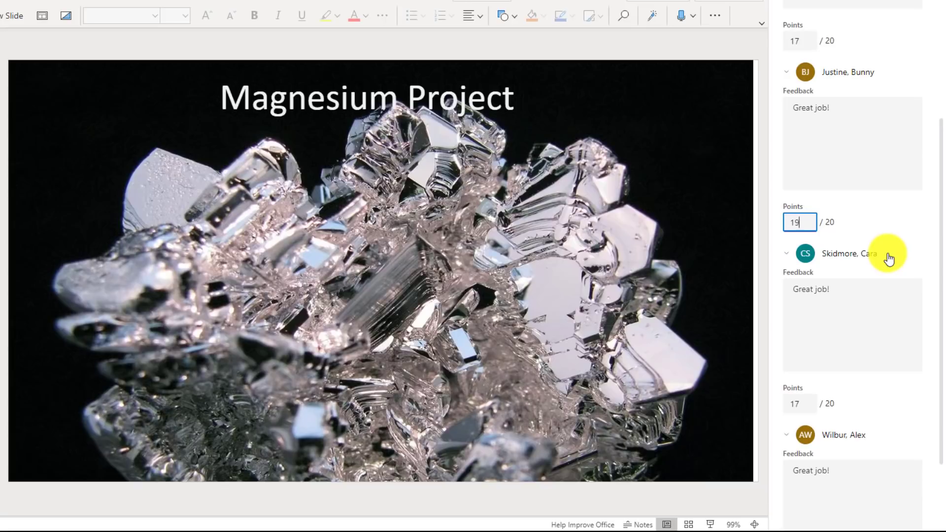
{"action": "scroll", "coordinate": [813, 345], "scroll_direction": "down", "scroll_amount": 2}
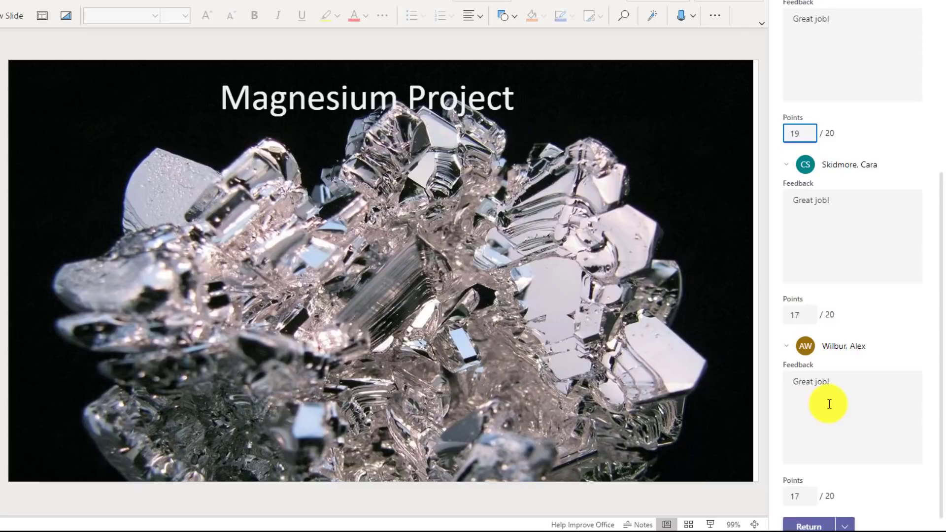
{"action": "scroll", "coordinate": [818, 429], "scroll_direction": "down", "scroll_amount": 1}
{"action": "left_click", "coordinate": [787, 481]}
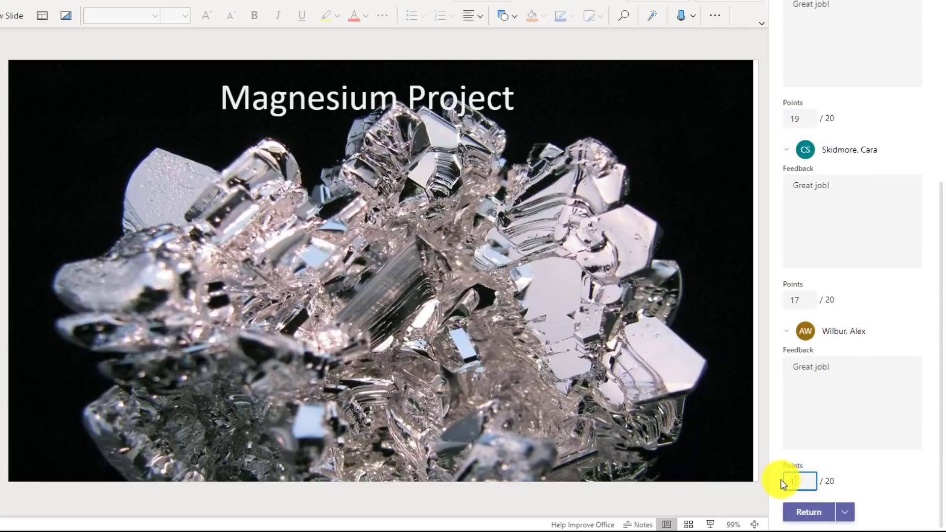
Revert to grading the students as a group, discarding the individual edits.
{"action": "scroll", "coordinate": [847, 228], "scroll_direction": "up", "scroll_amount": 7}
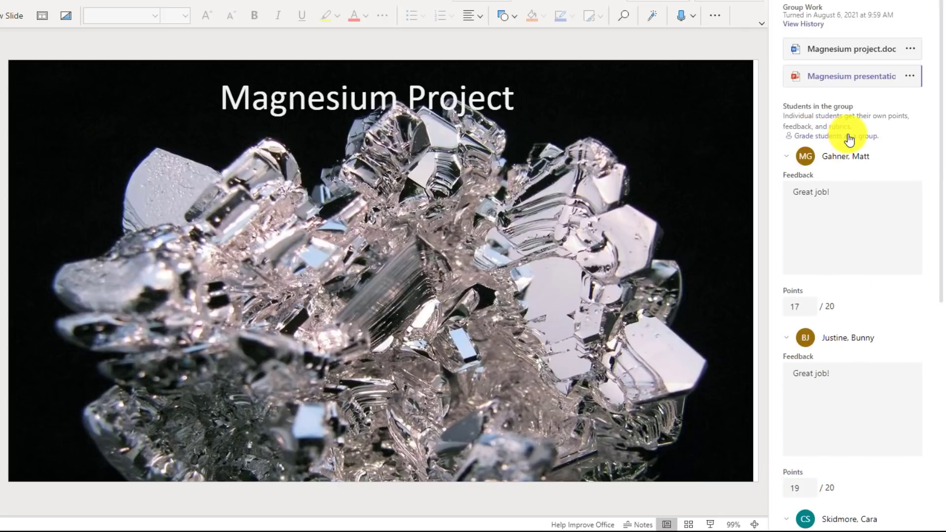
{"action": "left_click", "coordinate": [848, 139]}
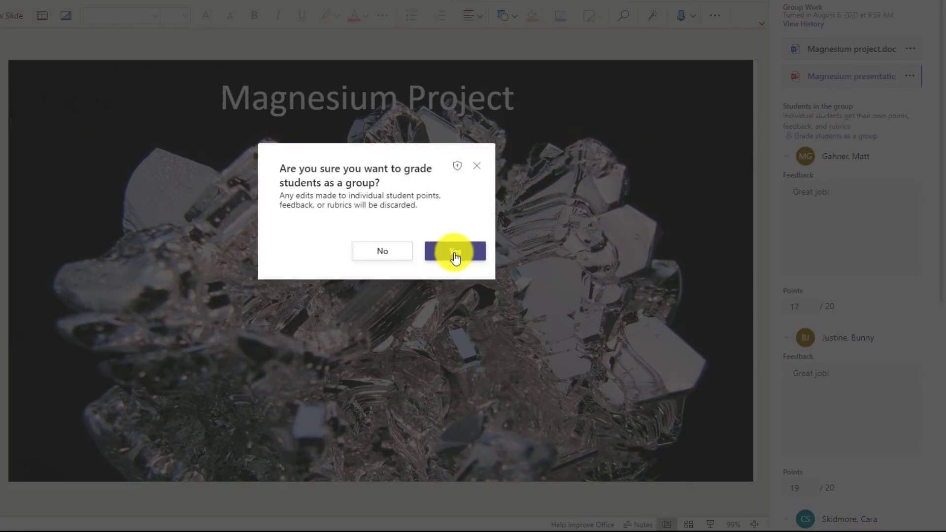
{"action": "left_click", "coordinate": [455, 252]}
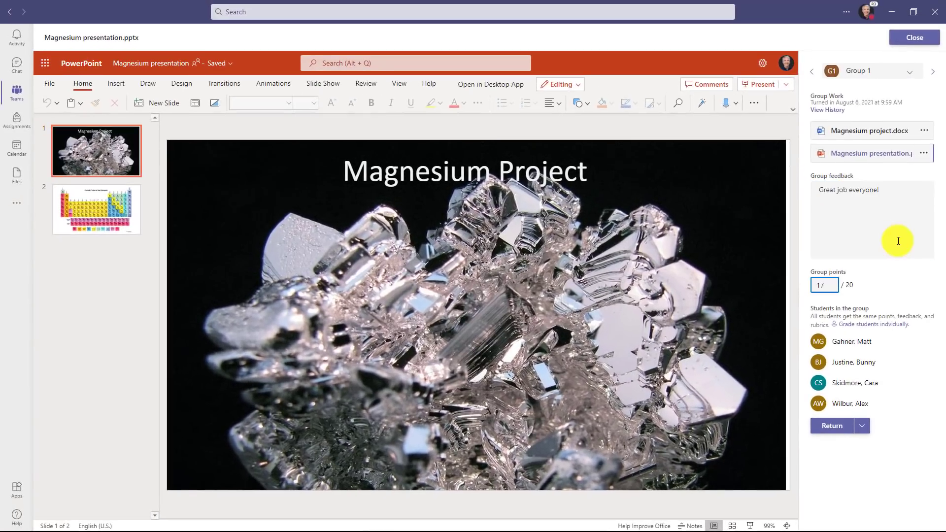
Return Group 1's work with the feedback "Great job everyone!" and 17 points, and view the list of groups to grade.
{"action": "left_click", "coordinate": [829, 427]}
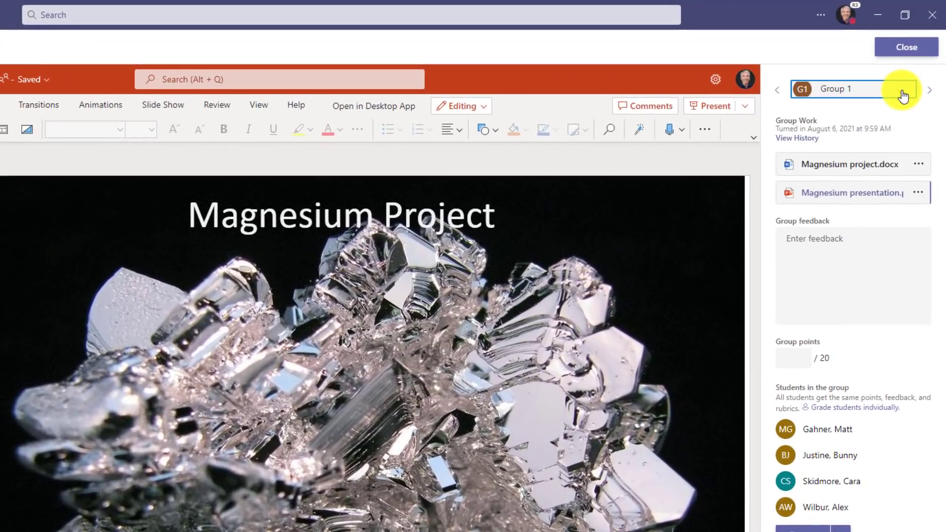
{"action": "left_click", "coordinate": [902, 96]}
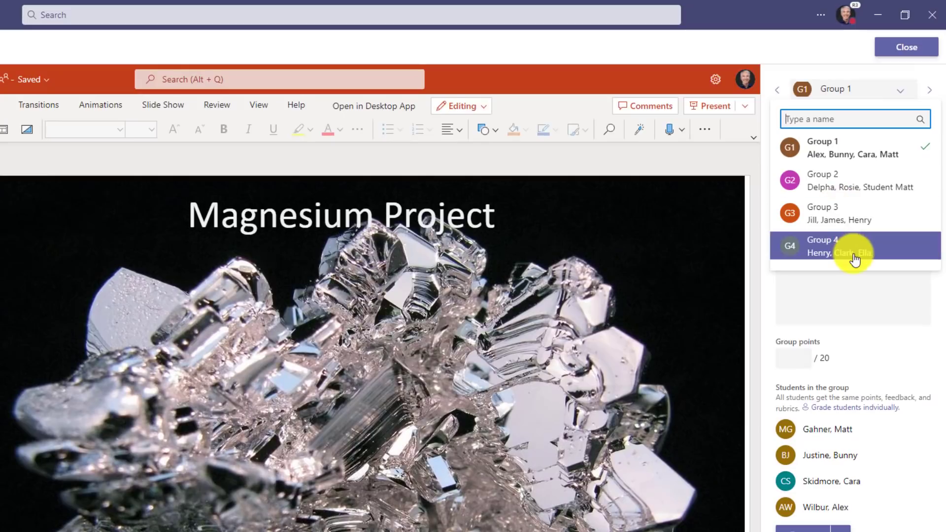
{"action": "left_click", "coordinate": [930, 90]}
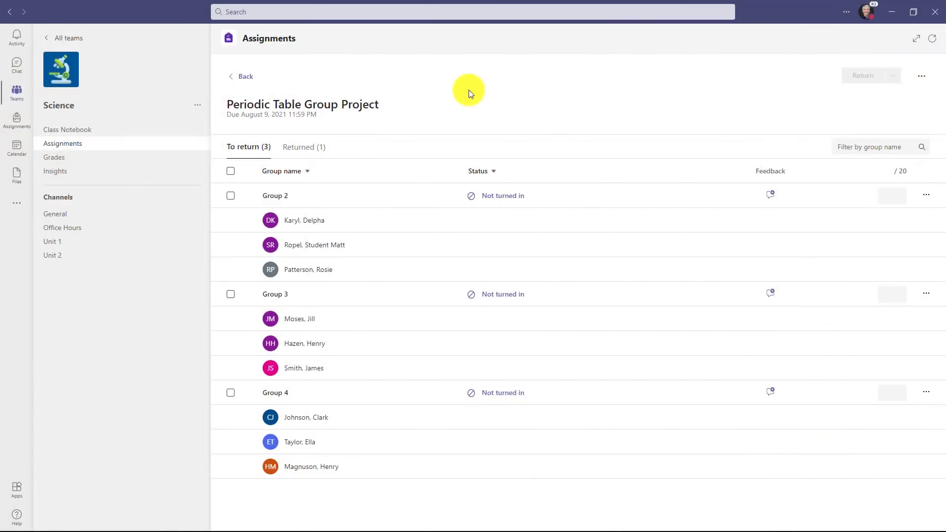
Check the returned work of the Periodic Table Group Project and view the feedback given to Group 1.
{"action": "left_click", "coordinate": [311, 147]}
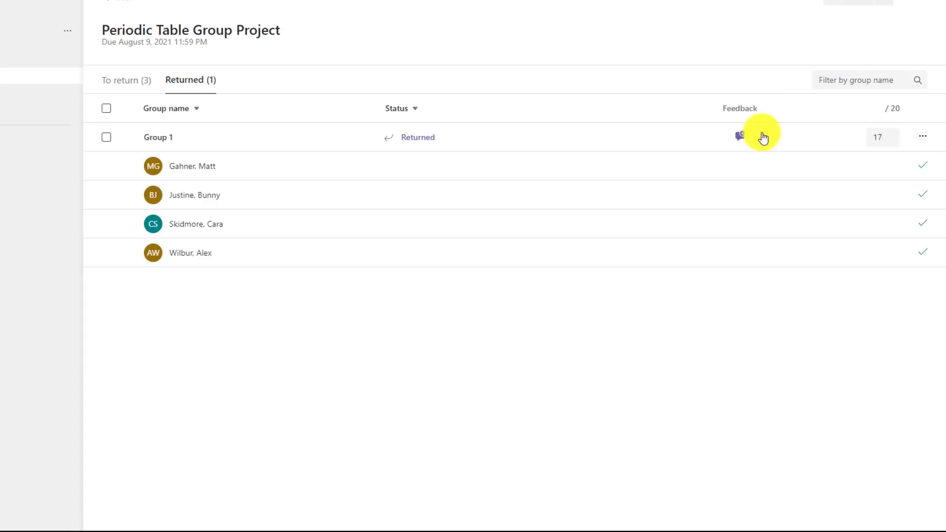
{"action": "left_click", "coordinate": [740, 138]}
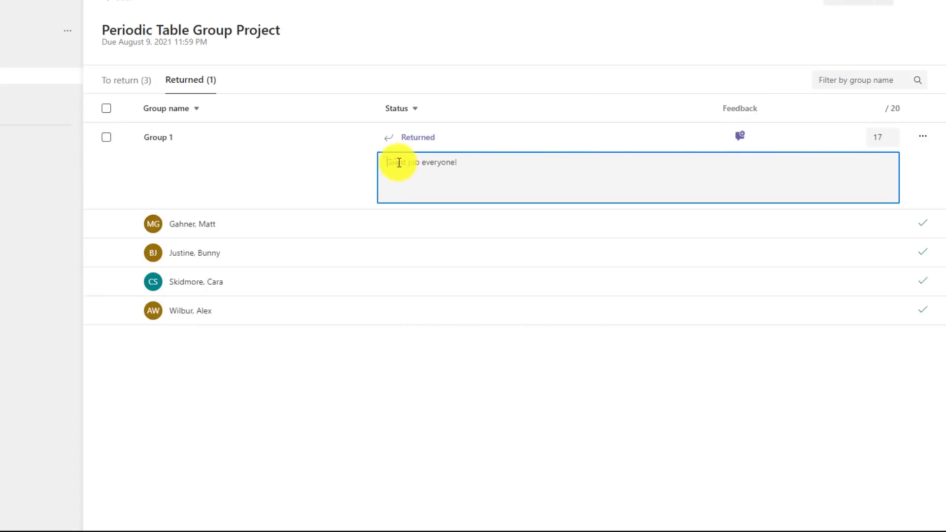
{"action": "left_click", "coordinate": [123, 83]}
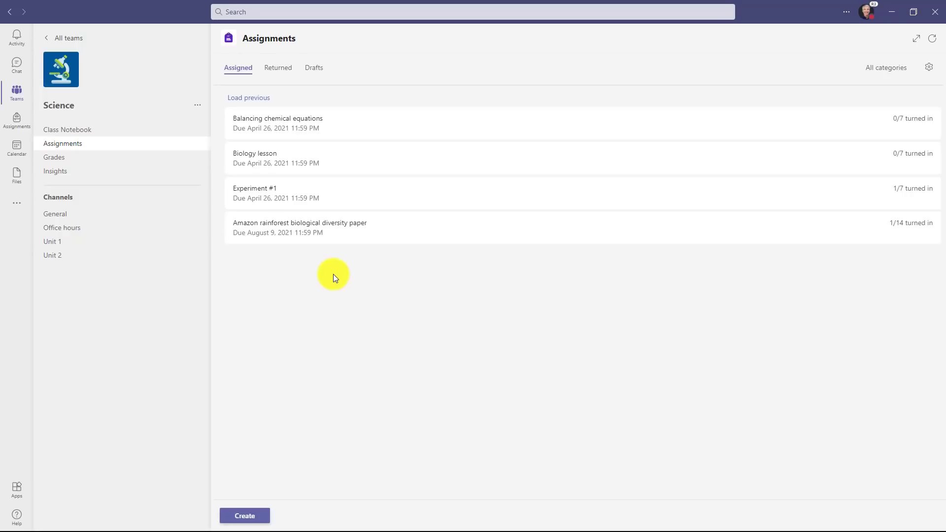
Open the turned-in submission of the Amazon rainforest biological diversity paper and enter the feedback "Please add some images to our document".
{"action": "left_click", "coordinate": [336, 236]}
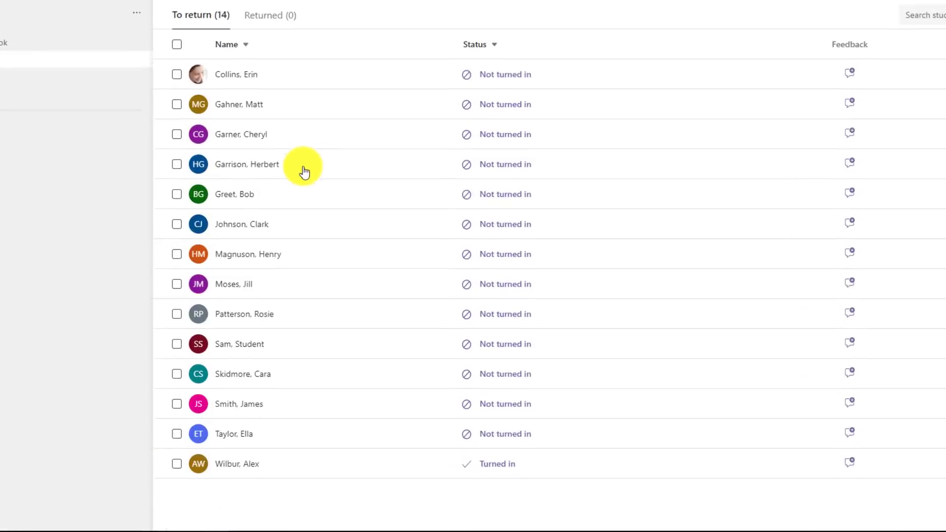
{"action": "left_click", "coordinate": [503, 457]}
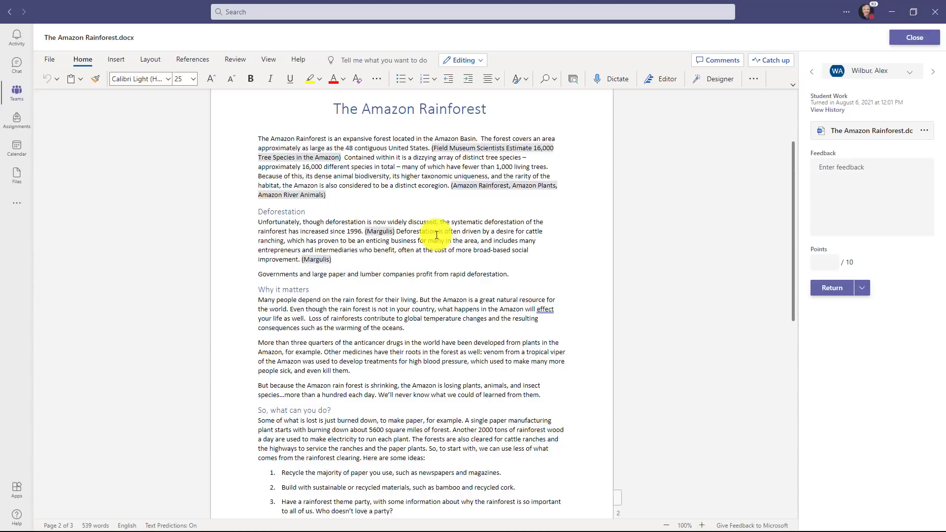
{"action": "left_click", "coordinate": [853, 177]}
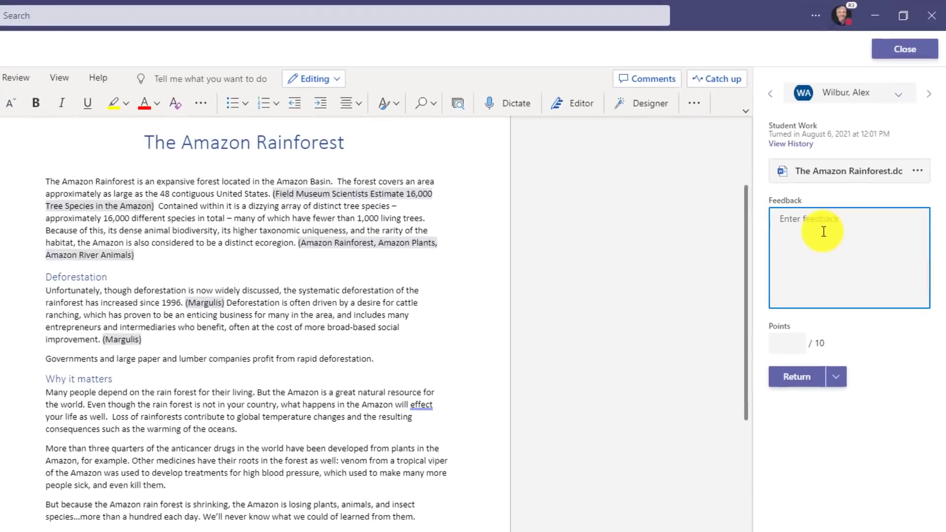
{"action": "type", "text": "Please add some images to our document."}
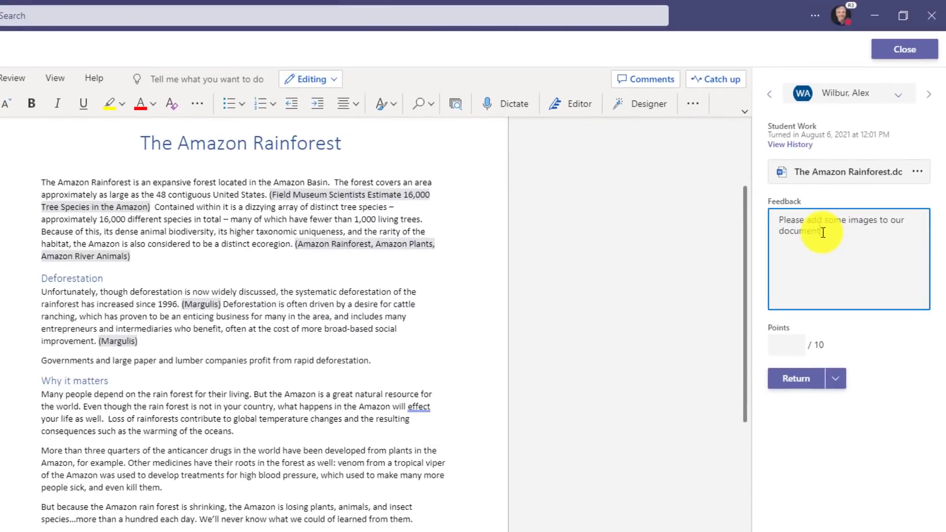
{"action": "left_click", "coordinate": [874, 352]}
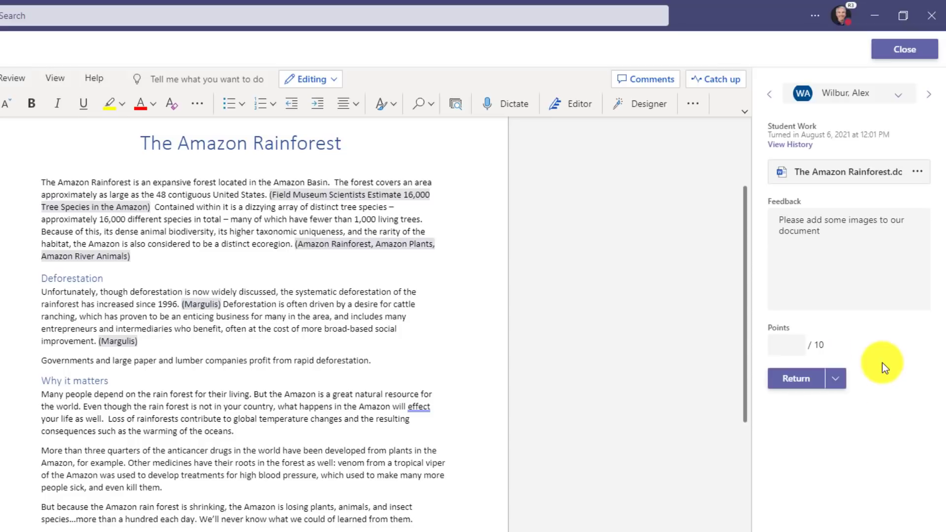
Return the student's Amazon rainforest paper for revision and view the submission's history.
{"action": "left_click", "coordinate": [837, 380]}
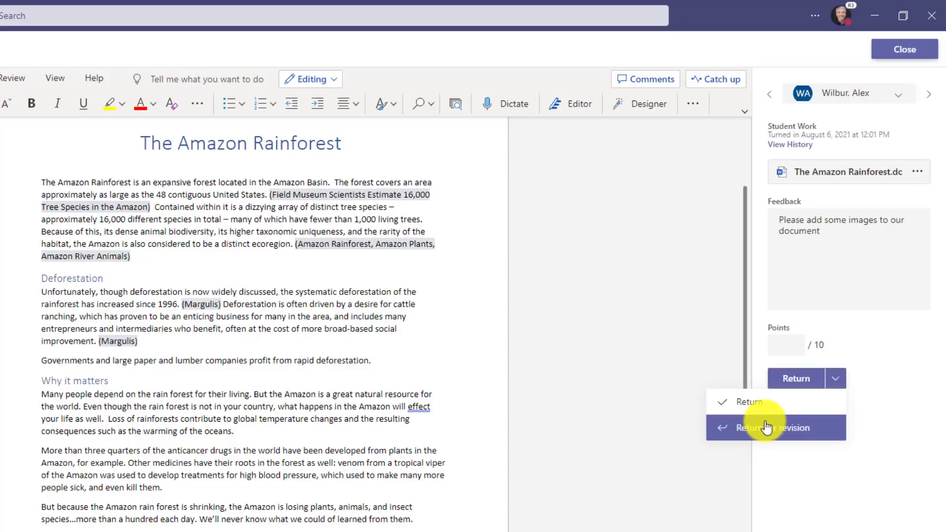
{"action": "left_click", "coordinate": [828, 431]}
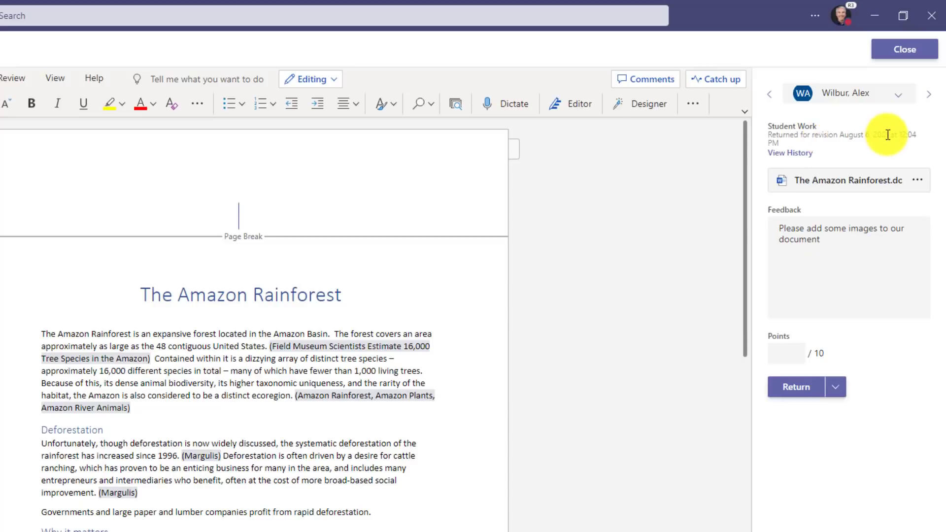
{"action": "left_click", "coordinate": [786, 154]}
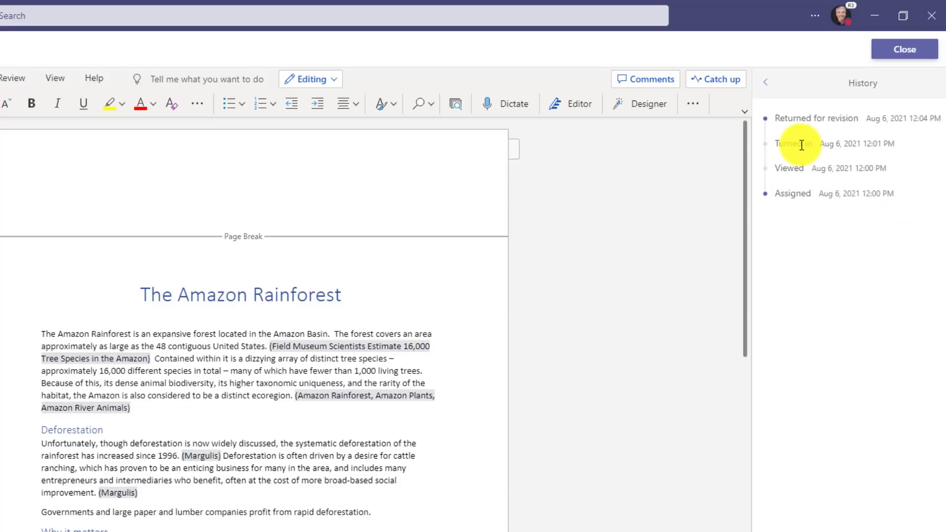
{"action": "left_click", "coordinate": [767, 90]}
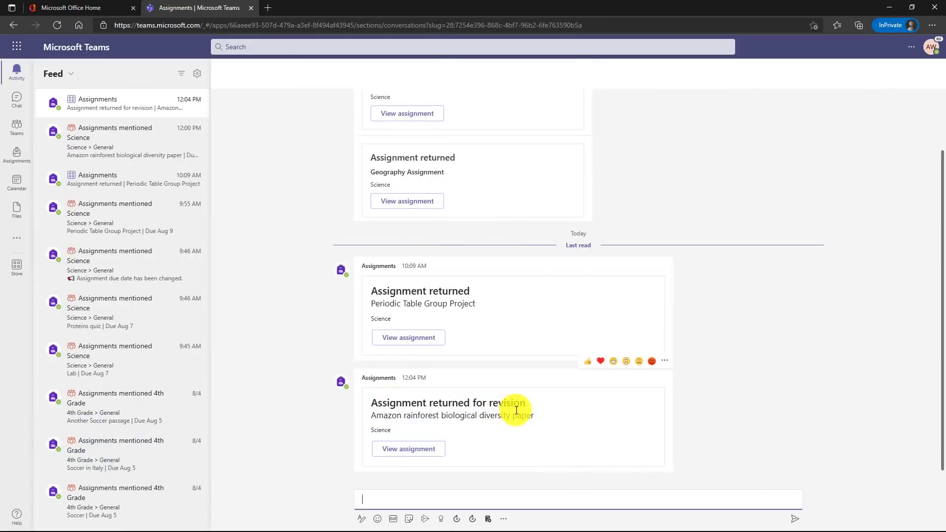
In the student's browser session, open the Amazon rainforest assignment returned for revision and close the revised The Amazon Rainforest.docx.
{"action": "left_click", "coordinate": [405, 456]}
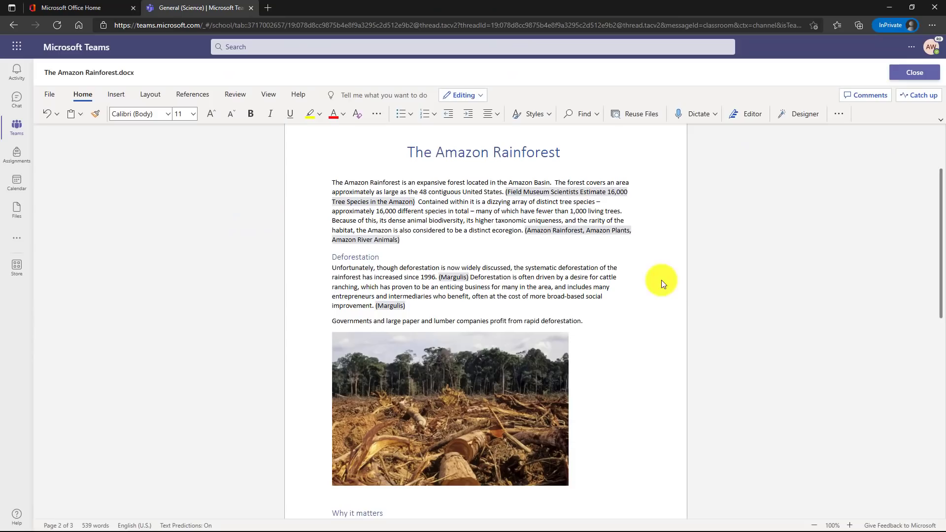
{"action": "left_click", "coordinate": [909, 76]}
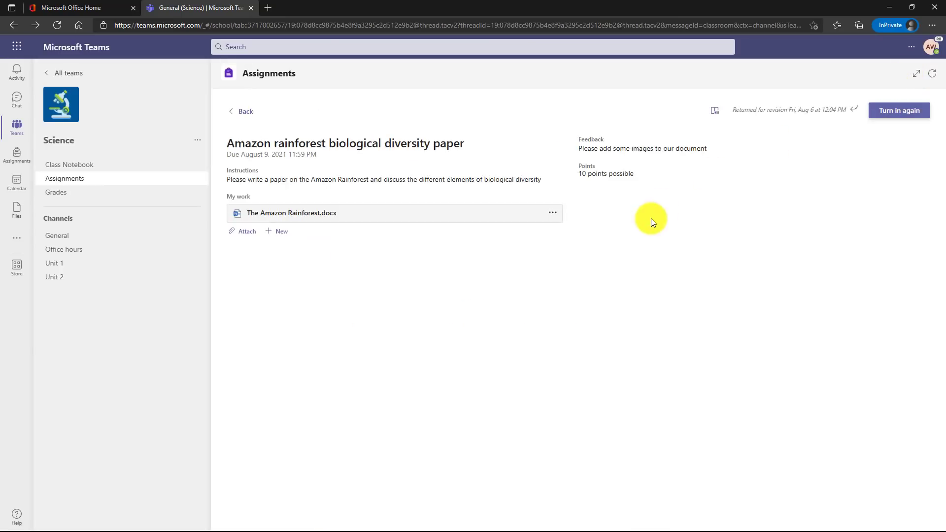
Turn in the revised Amazon rainforest paper again as the student, and open the resubmitted work in the teacher's session.
{"action": "left_click", "coordinate": [920, 113]}
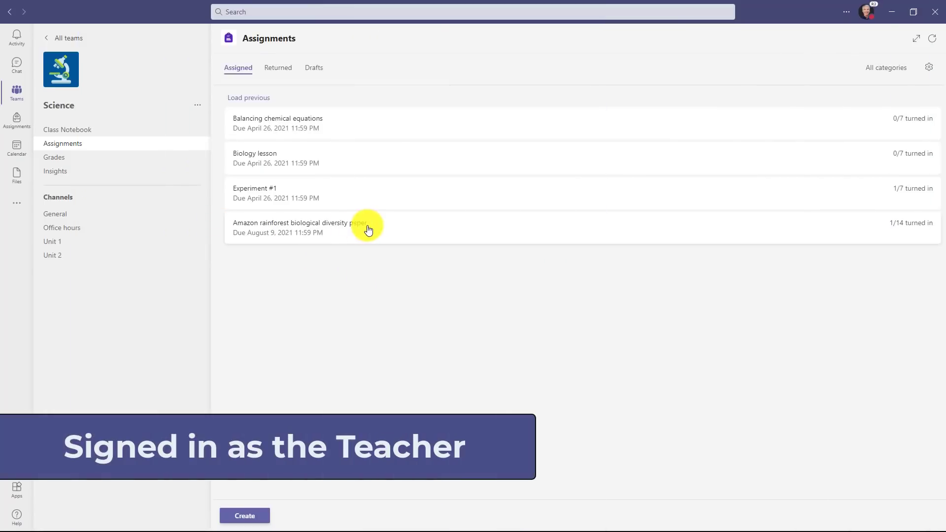
{"action": "left_click", "coordinate": [376, 230]}
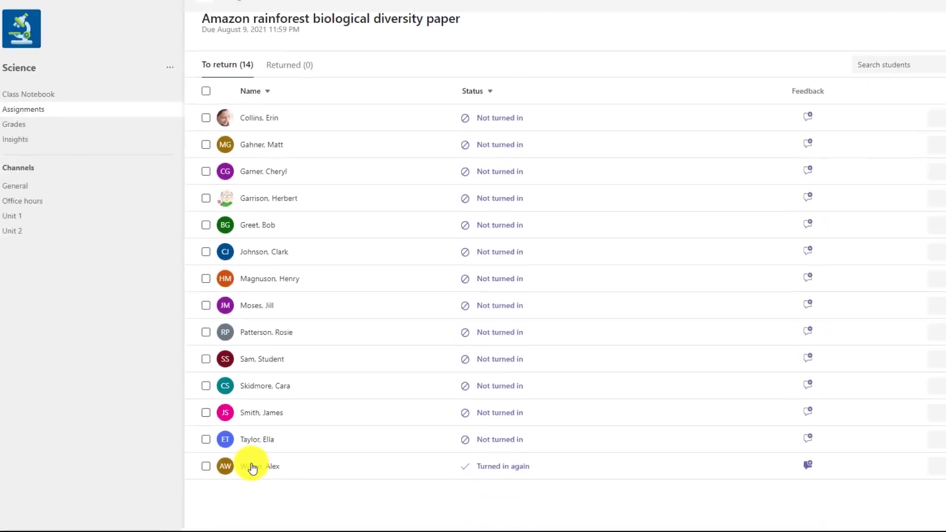
{"action": "left_click", "coordinate": [253, 467]}
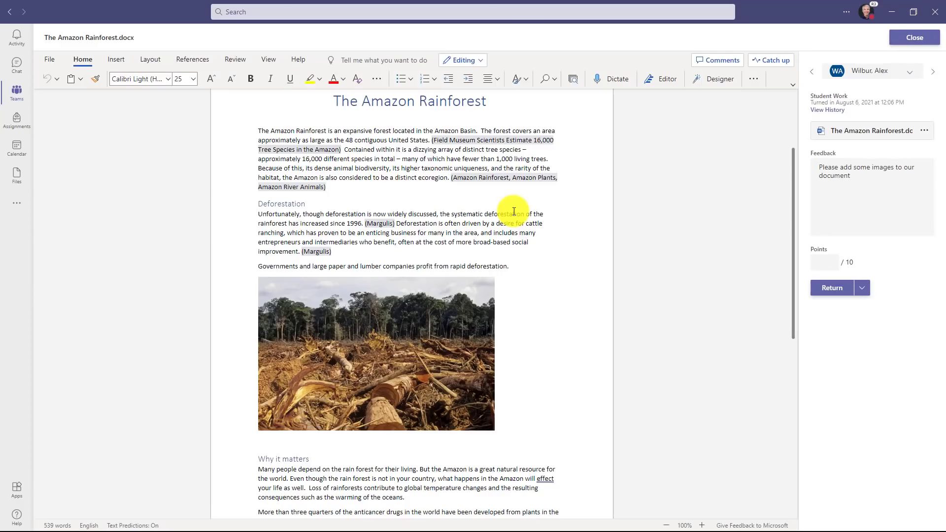
Grade the resubmitted Amazon rainforest paper with 10 points, replace the feedback with "Great job!" and return it to the student.
{"action": "left_click", "coordinate": [821, 264]}
{"action": "type", "text": "10"}
{"action": "triple_click", "coordinate": [853, 172]}
{"action": "type", "text": "Great job!"}
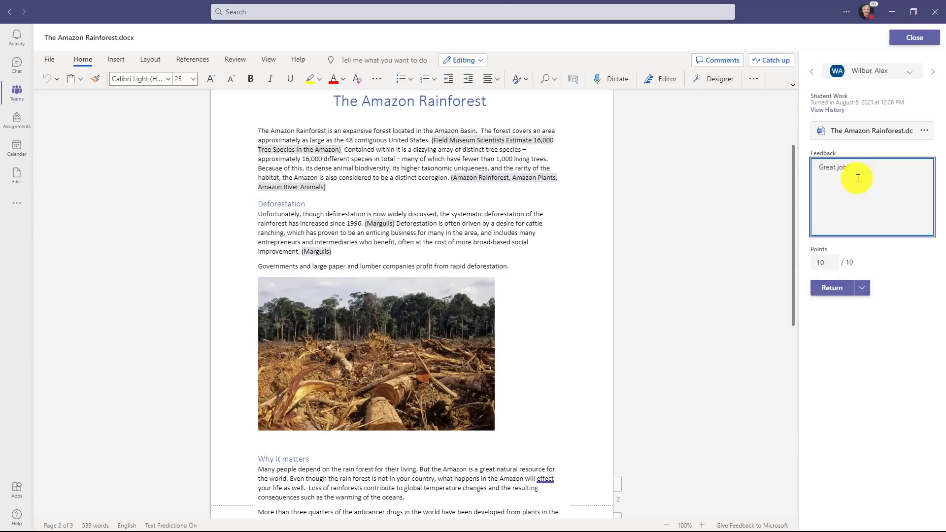
{"action": "left_click", "coordinate": [828, 291]}
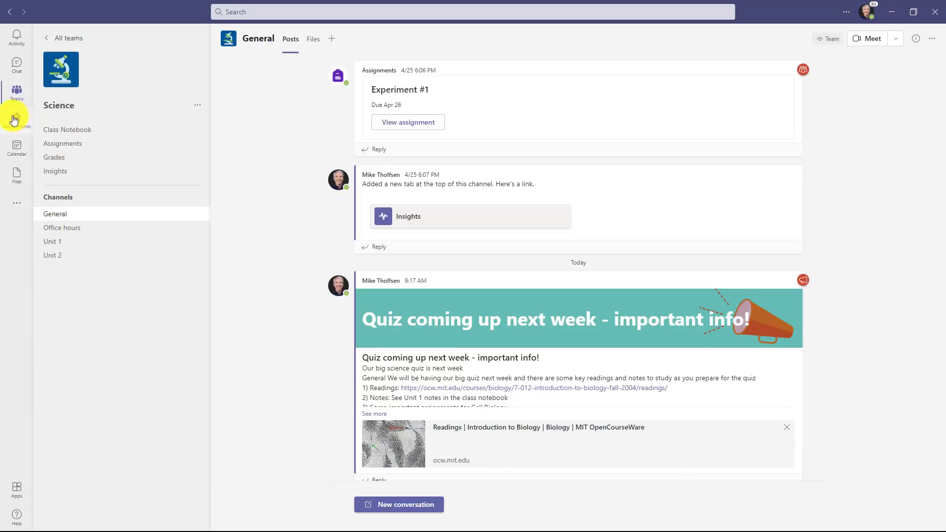
Open the assignments list for all classes and filter it by Science, then by 4th Grade.
{"action": "left_click", "coordinate": [14, 119]}
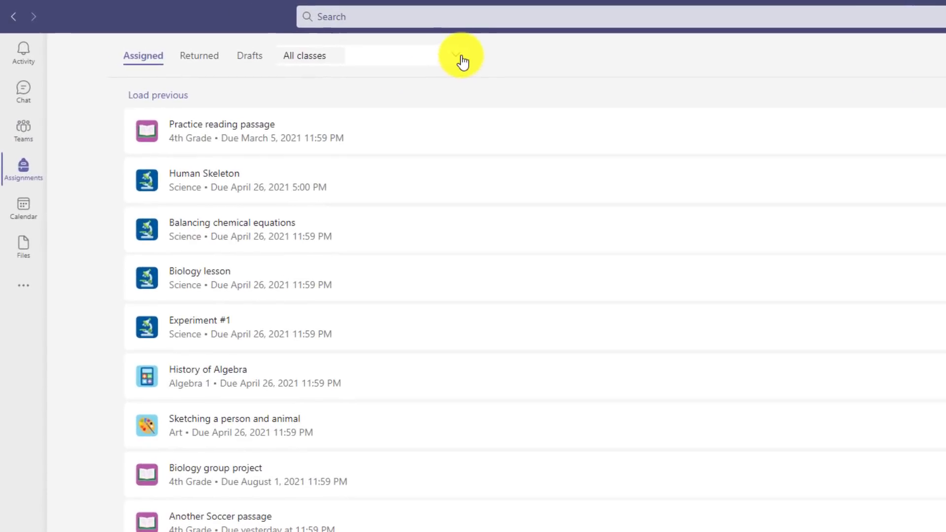
{"action": "left_click", "coordinate": [458, 59]}
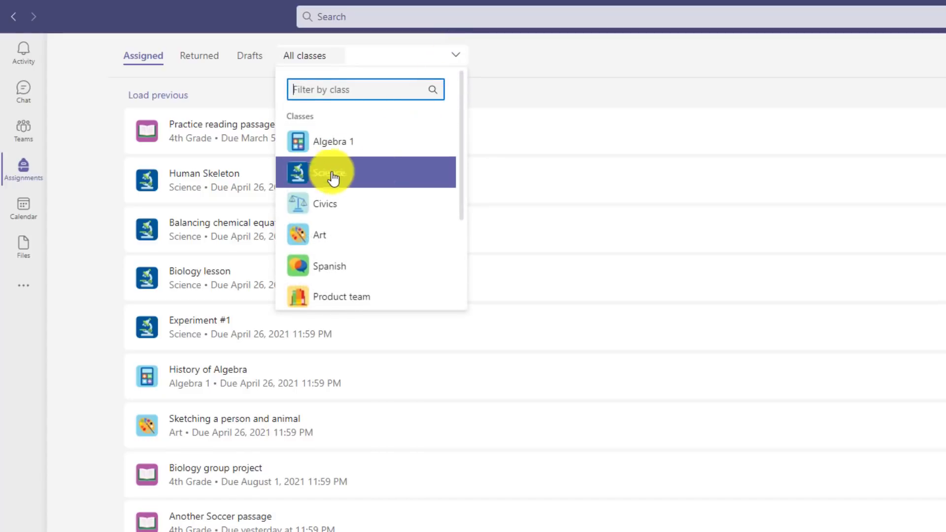
{"action": "left_click", "coordinate": [330, 175]}
{"action": "left_click", "coordinate": [462, 57]}
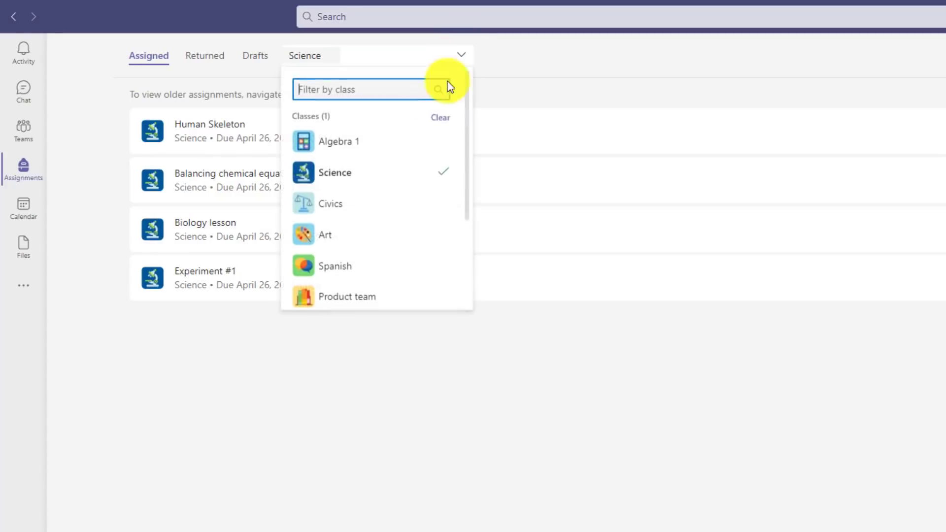
{"action": "scroll", "coordinate": [394, 195], "scroll_direction": "down", "scroll_amount": 3}
{"action": "left_click", "coordinate": [369, 201]}
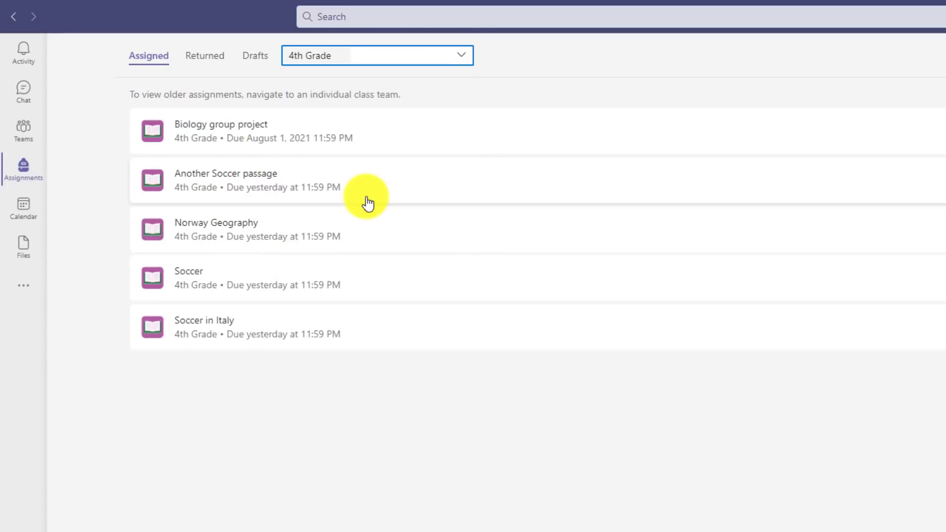
Clear the 4th Grade class filter, search the class list for Spanish and clear the search.
{"action": "left_click", "coordinate": [461, 57]}
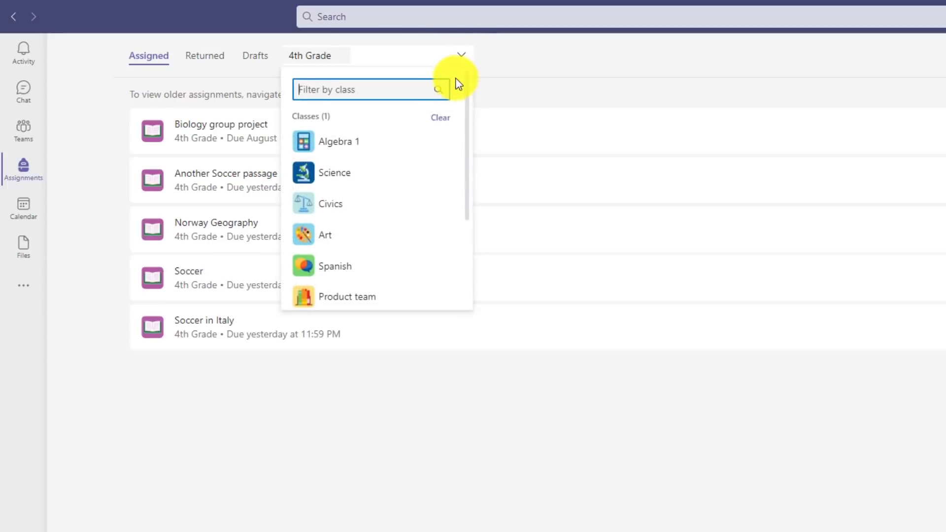
{"action": "left_click", "coordinate": [442, 119]}
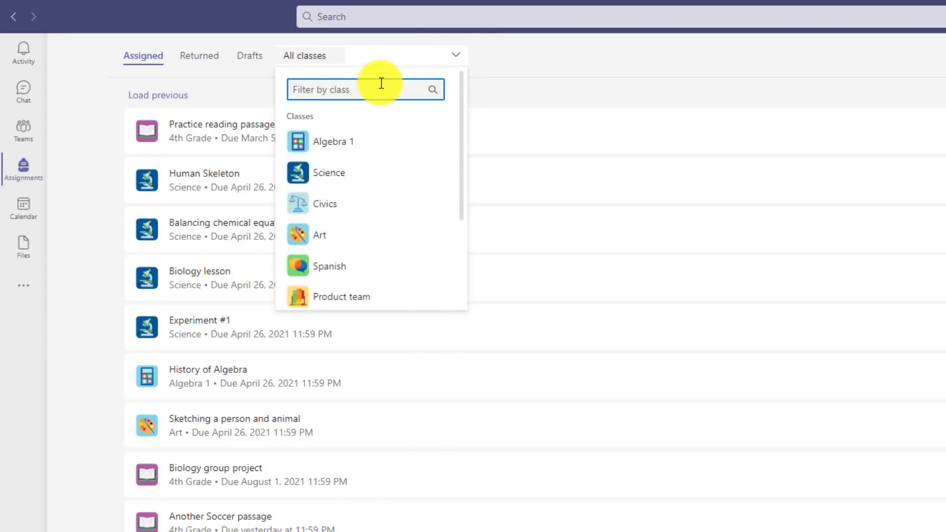
{"action": "type", "text": "Spanish"}
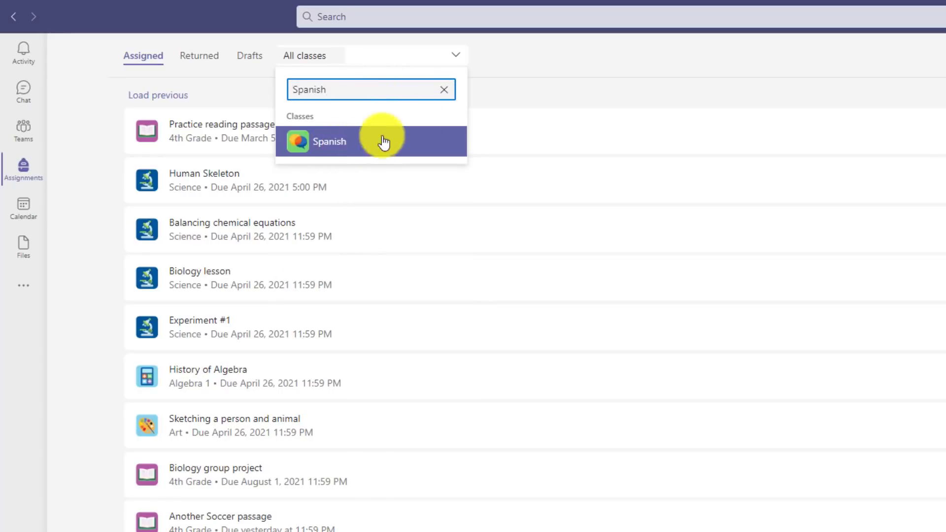
{"action": "left_click", "coordinate": [443, 89]}
{"action": "left_click", "coordinate": [462, 58]}
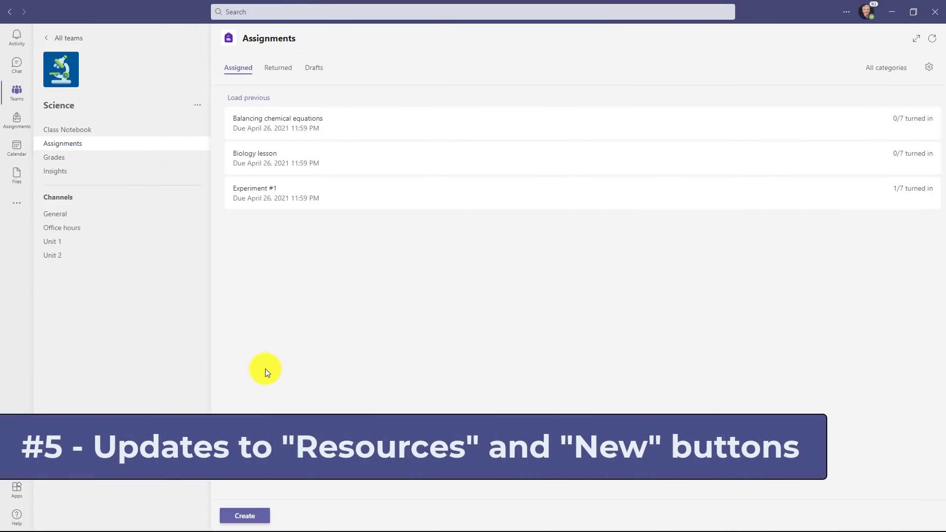
Start a new assignment in the Science class and examine the resource types available for attaching and for creating new files.
{"action": "left_click", "coordinate": [256, 510]}
{"action": "left_click", "coordinate": [287, 468]}
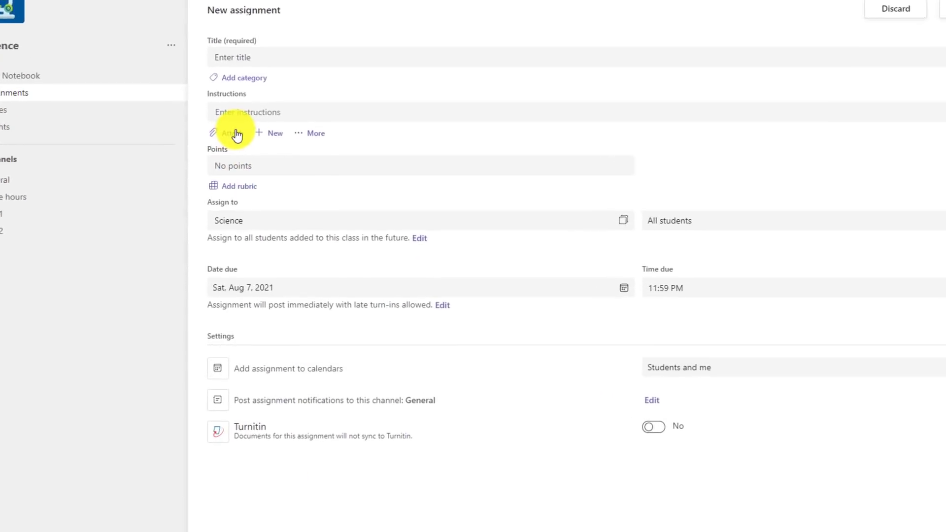
{"action": "left_click", "coordinate": [245, 175]}
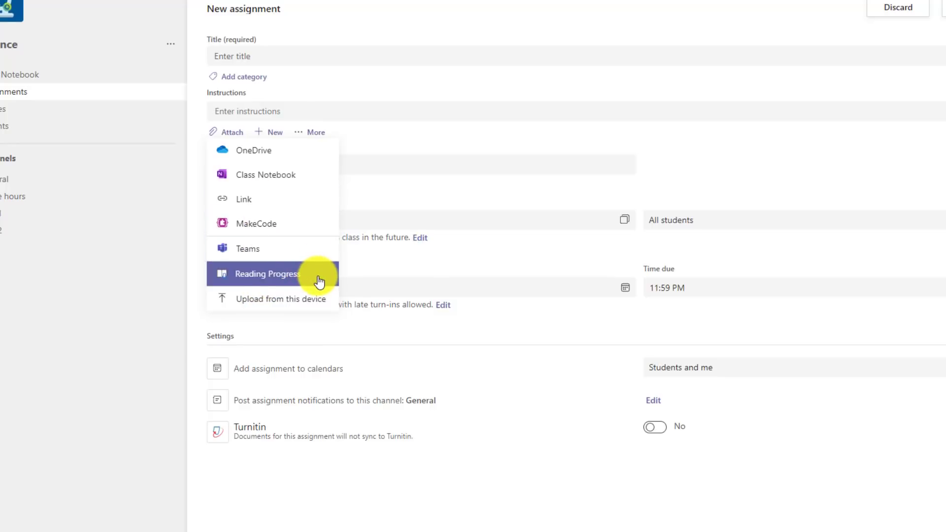
{"action": "left_click", "coordinate": [411, 137]}
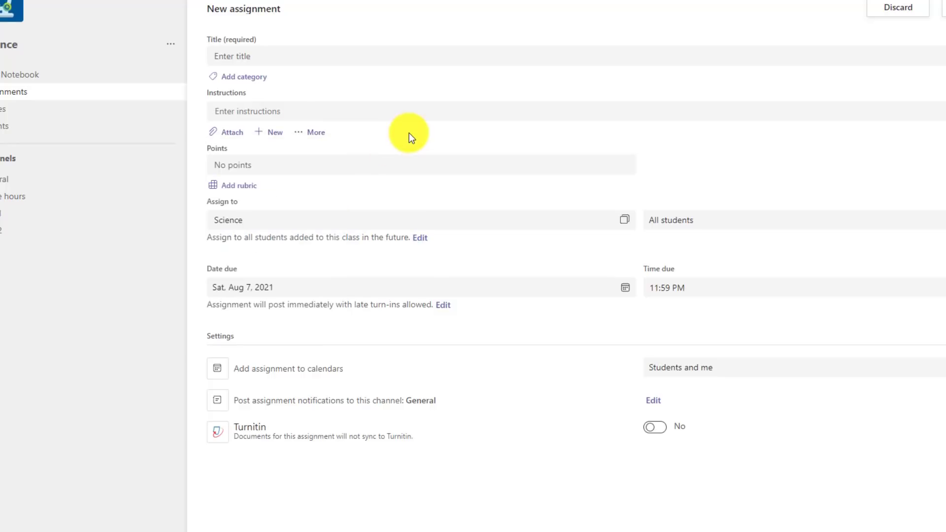
{"action": "left_click", "coordinate": [276, 134]}
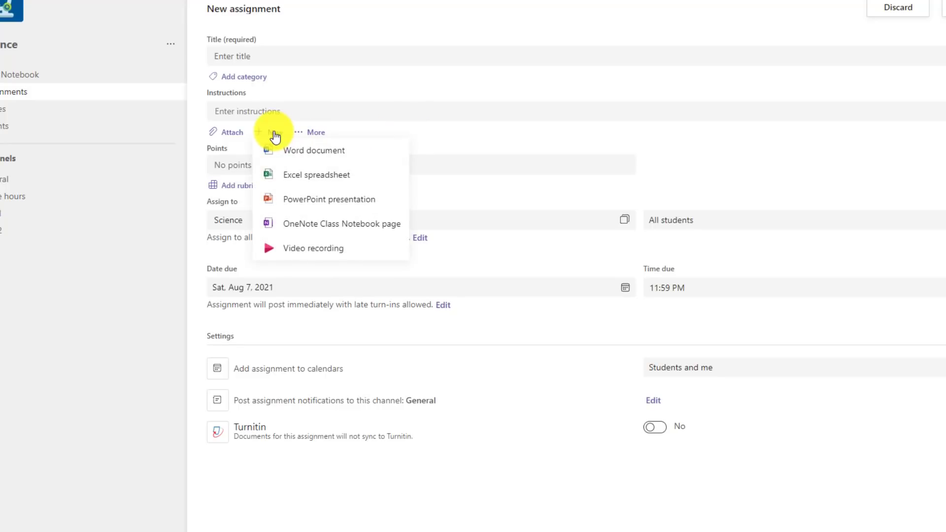
{"action": "left_click", "coordinate": [330, 150]}
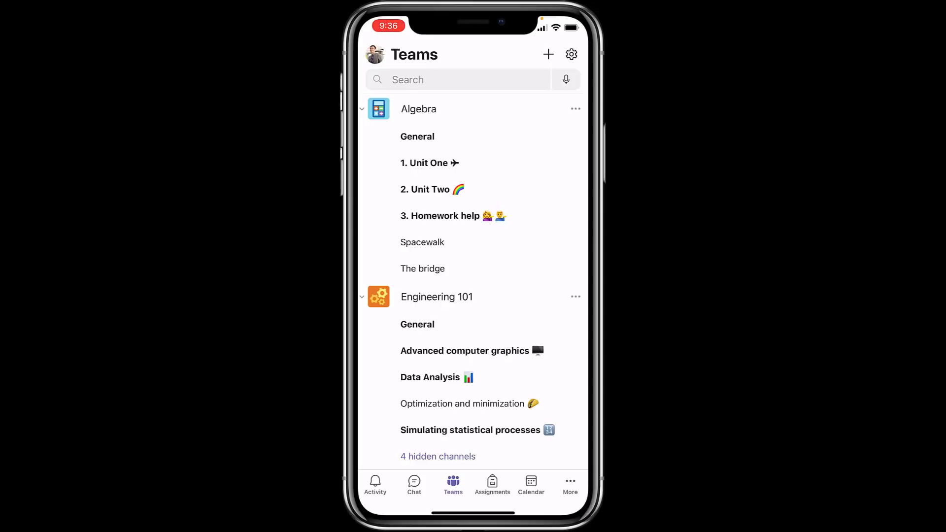
In the Teams mobile app, browse the class teams and open the Algebra assignment Mindmap 1 from the assignments list.
{"action": "scroll", "coordinate": [473, 283], "scroll_direction": "down", "scroll_amount": 3}
{"action": "scroll", "coordinate": [473, 284], "scroll_direction": "up", "scroll_amount": 2}
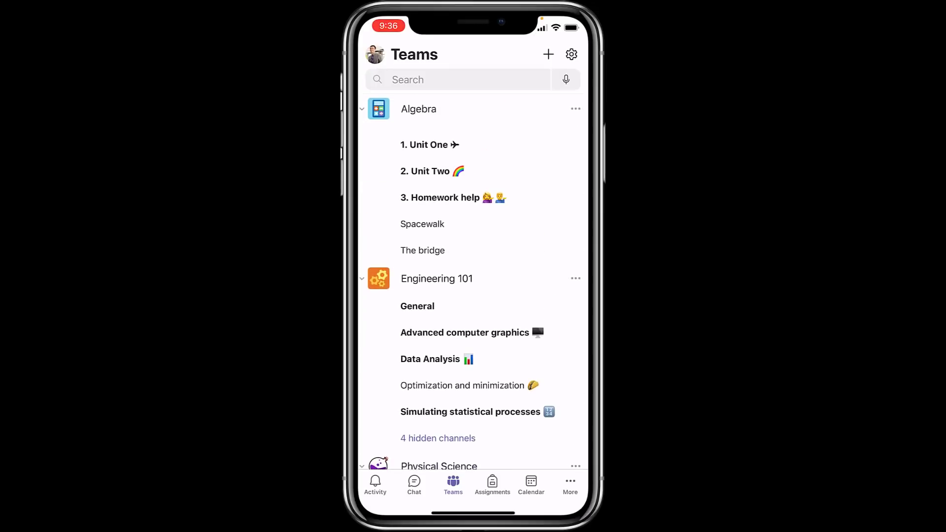
{"action": "left_click", "coordinate": [492, 484]}
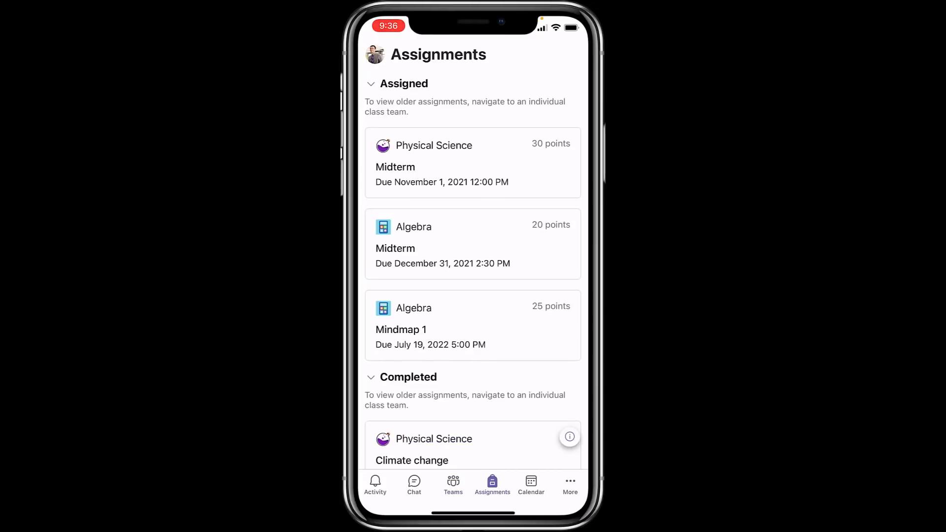
{"action": "left_click", "coordinate": [473, 325]}
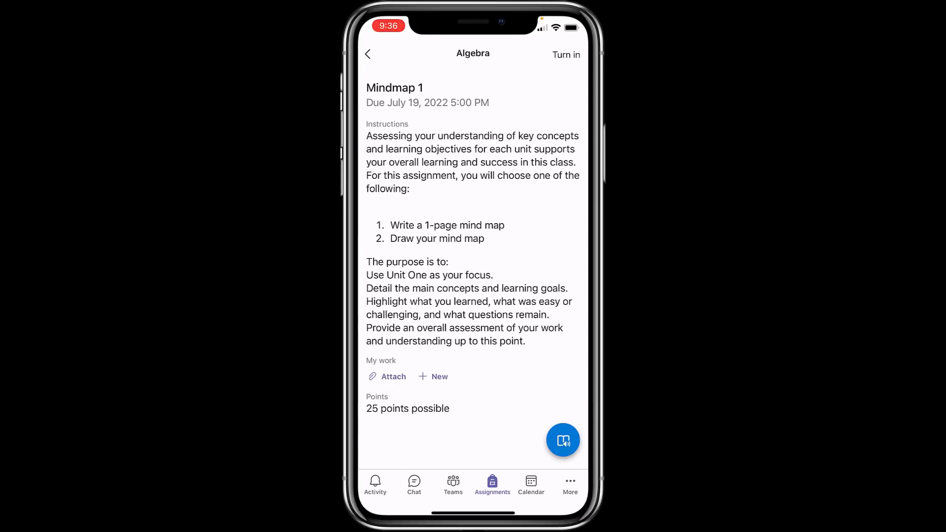
Check the attach and new-file options for Mindmap 1, and leave the assignment for the calendar.
{"action": "left_click", "coordinate": [393, 376]}
{"action": "left_click", "coordinate": [434, 376]}
{"action": "left_click", "coordinate": [368, 54]}
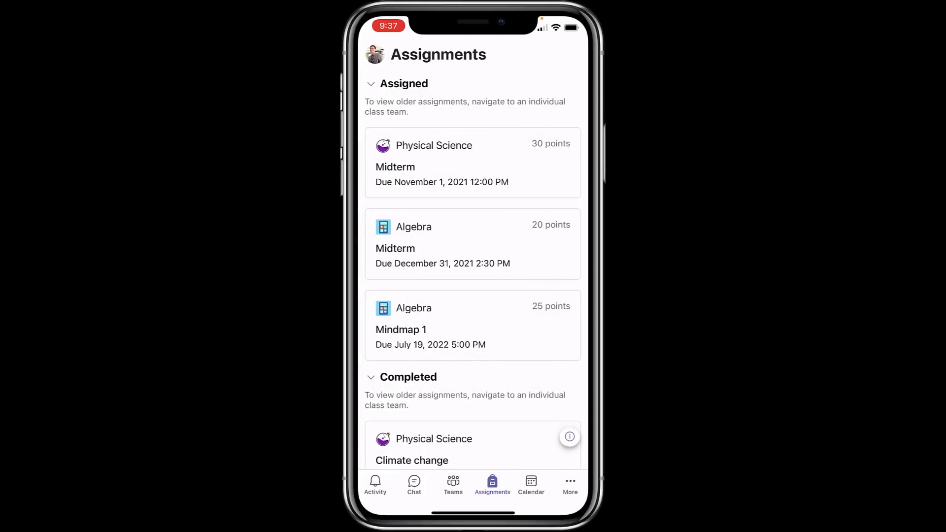
{"action": "left_click", "coordinate": [531, 485]}
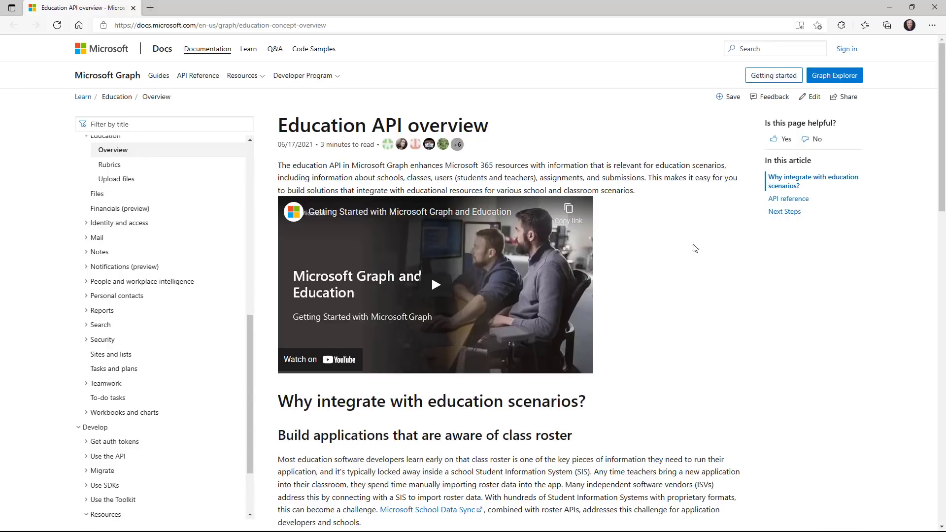
Switch to the Microsoft Graph documentation in the browser and skim the Education API overview, including the section on Teams assignments.
{"action": "scroll", "coordinate": [708, 258], "scroll_direction": "down", "scroll_amount": 7}
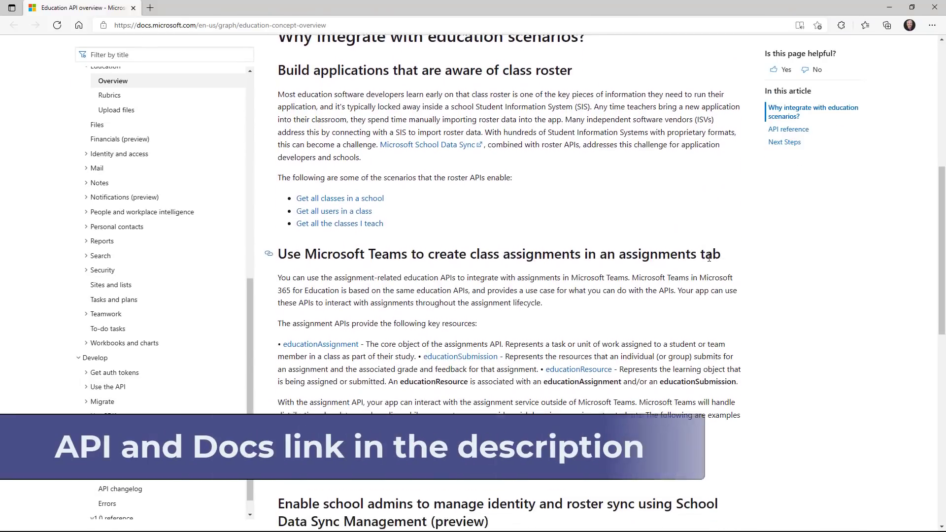
{"action": "scroll", "coordinate": [708, 257], "scroll_direction": "down", "scroll_amount": 3}
{"action": "scroll", "coordinate": [710, 259], "scroll_direction": "up", "scroll_amount": 10}
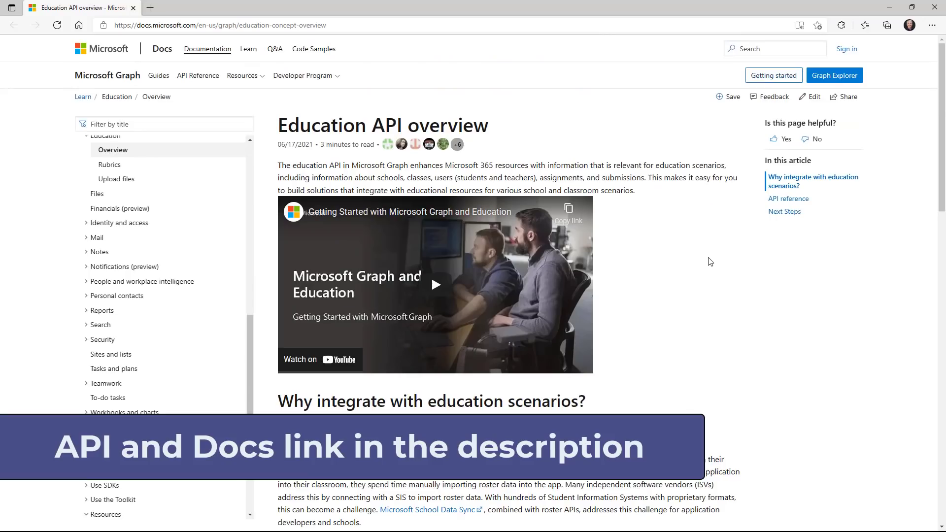